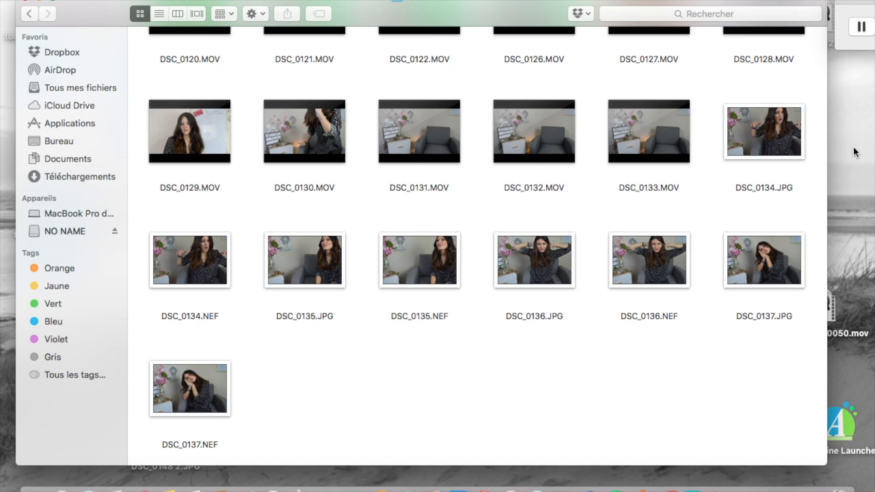
Step: Switch to iMovie and return to the projects overview, saving the open movie under the name Mon film 29
{"action": "left_click", "coordinate": [735, 486]}
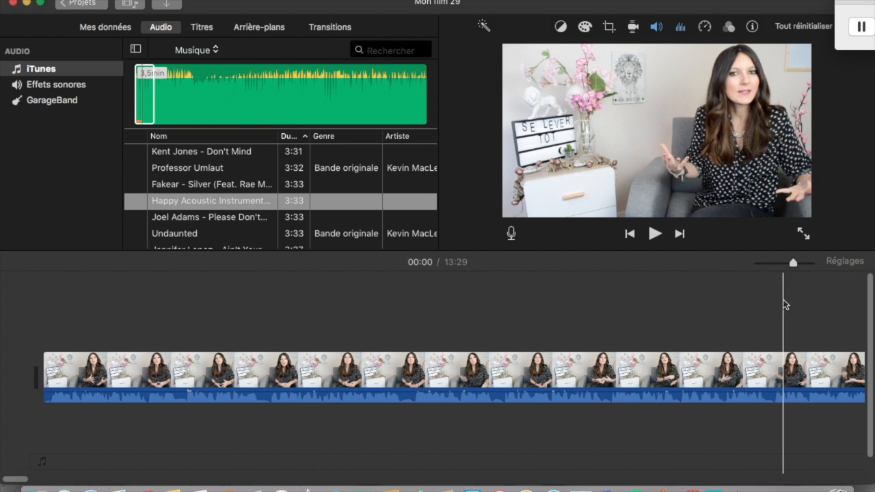
{"action": "scroll", "coordinate": [699, 326], "scroll_direction": "right", "scroll_amount": 1}
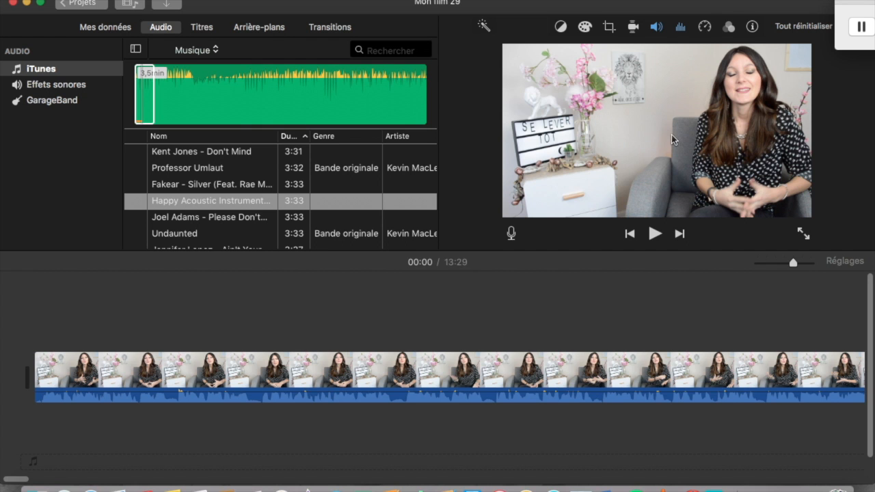
{"action": "scroll", "coordinate": [217, 350], "scroll_direction": "left", "scroll_amount": 1}
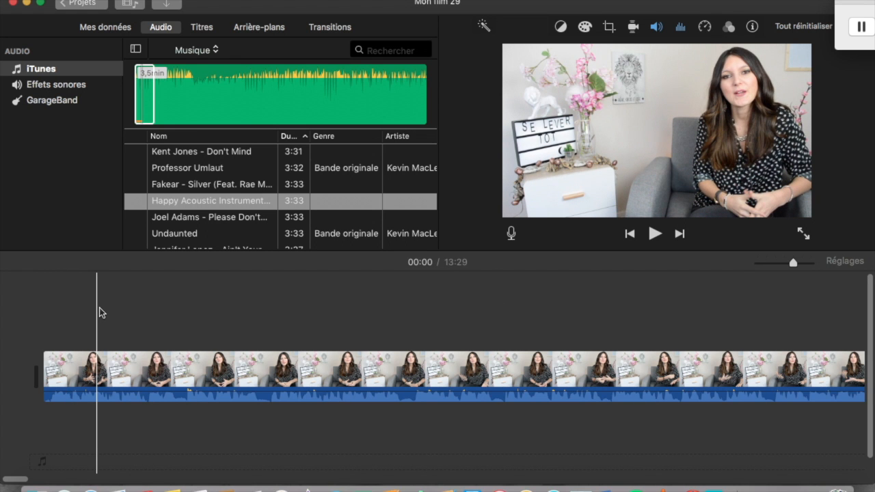
{"action": "left_click", "coordinate": [81, 3]}
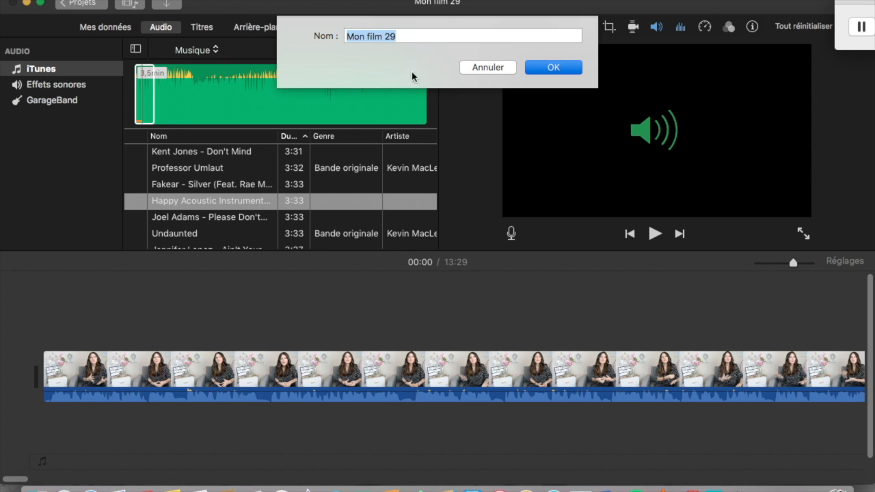
{"action": "key", "text": "Return"}
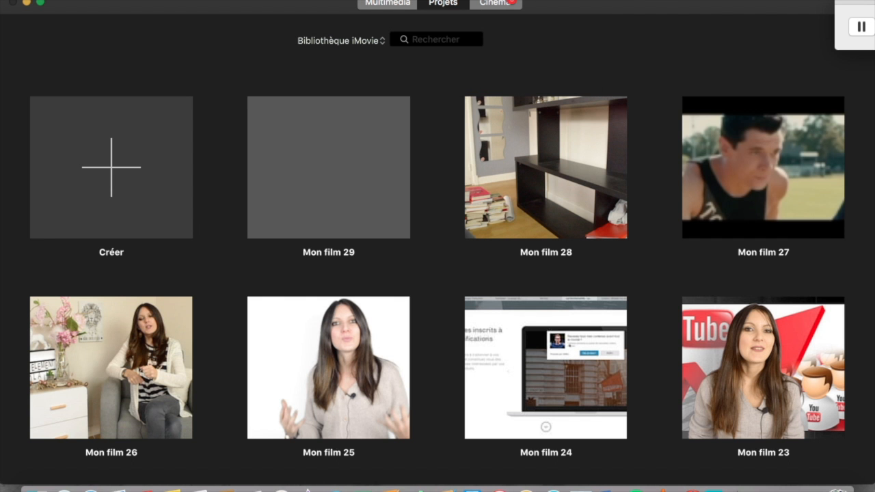
Step: Create a new project of the Film type and display its own project media
{"action": "left_click", "coordinate": [114, 173]}
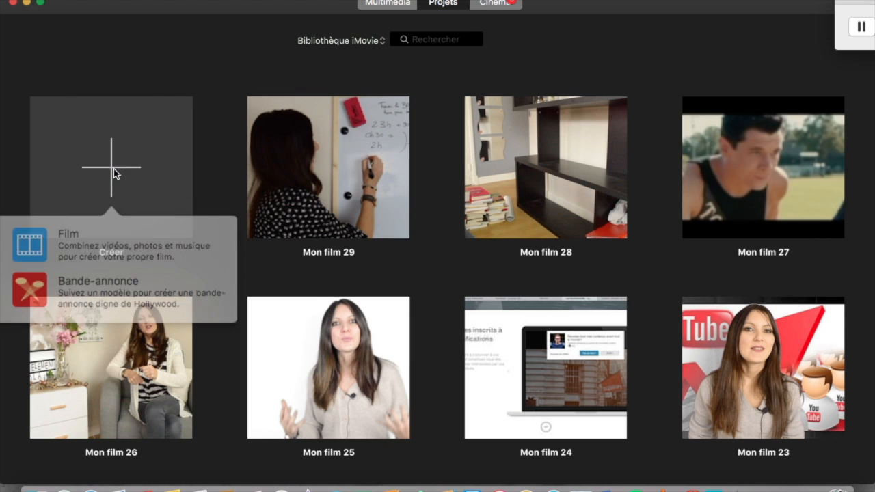
{"action": "left_click", "coordinate": [89, 248]}
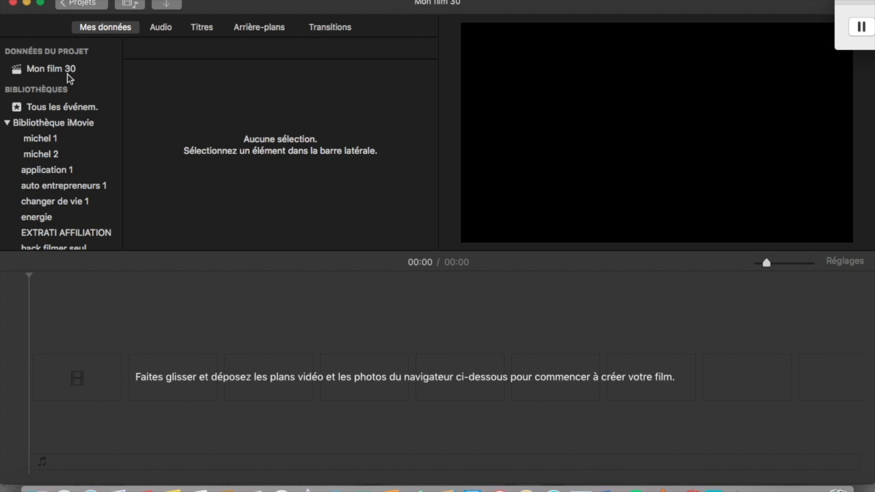
{"action": "left_click", "coordinate": [54, 70]}
{"action": "left_click", "coordinate": [36, 72]}
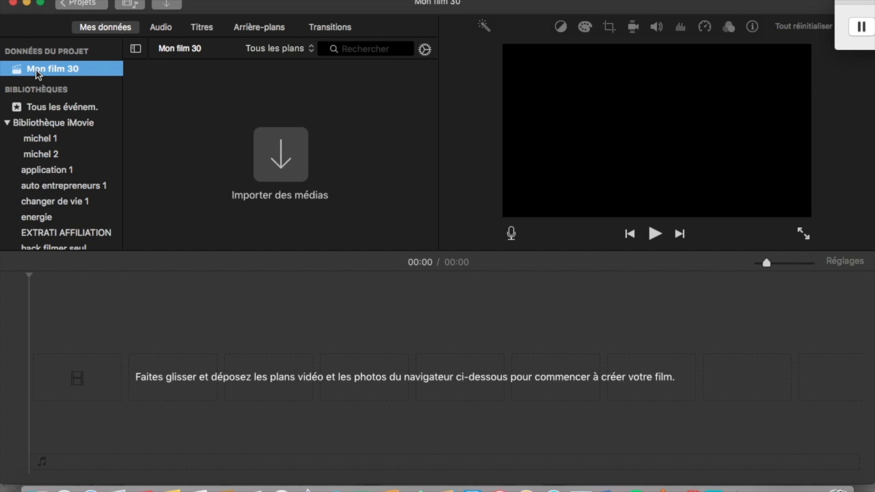
Step: Import the video DSC_0133.MOV from the Bureau folder into the project media
{"action": "left_click", "coordinate": [283, 154]}
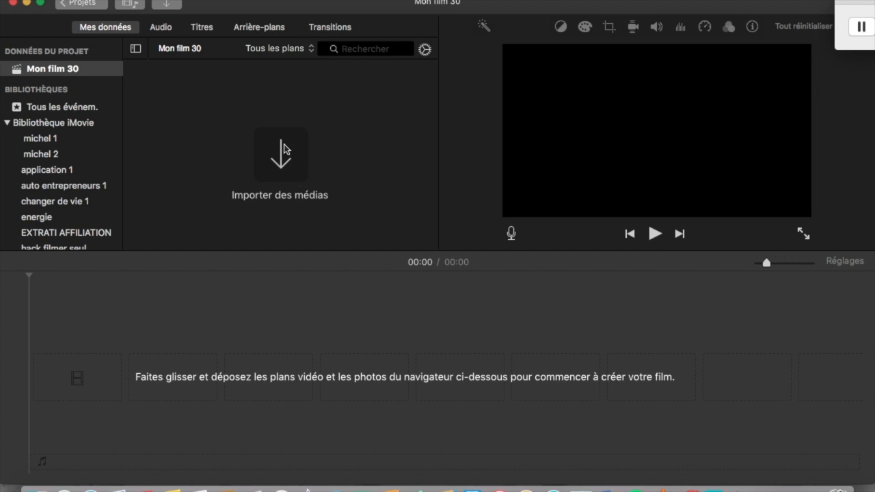
{"action": "left_click", "coordinate": [277, 159]}
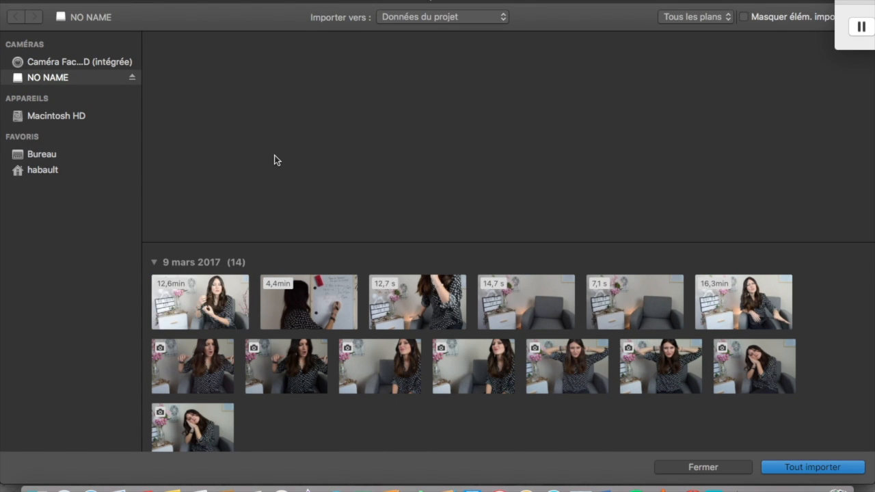
{"action": "left_click", "coordinate": [44, 156]}
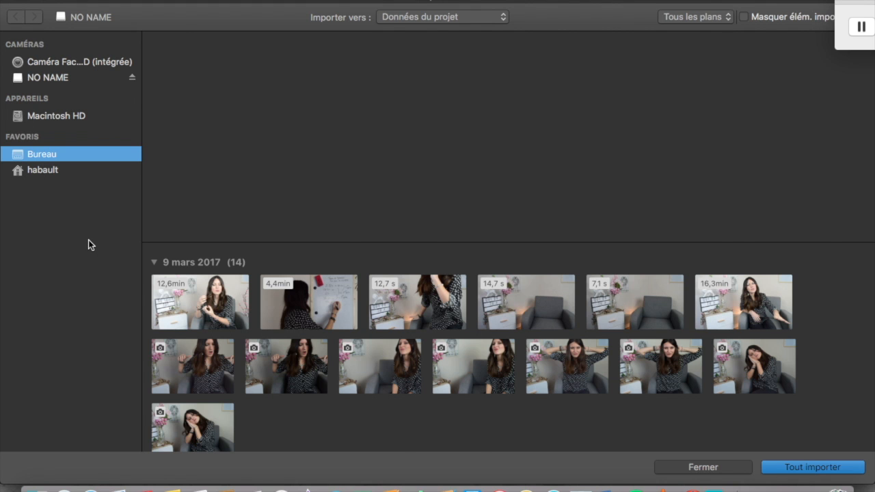
{"action": "left_click", "coordinate": [259, 365]}
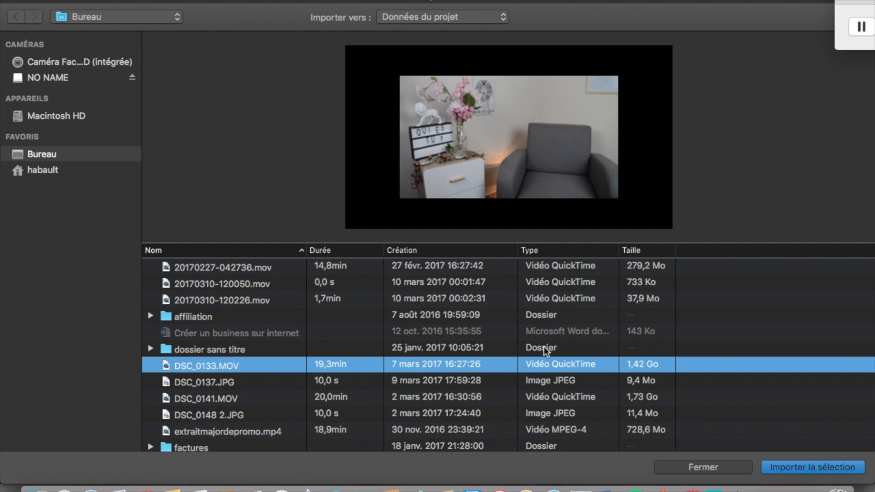
{"action": "left_click", "coordinate": [795, 467]}
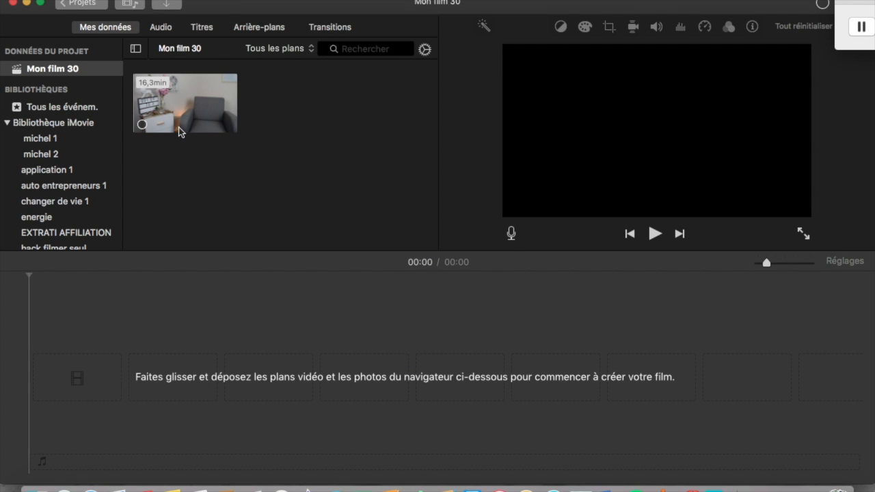
Step: Import the logo animation video Anim_logo_MlleWM_sound from the Téléchargements folder into the project media
{"action": "left_click", "coordinate": [172, 6]}
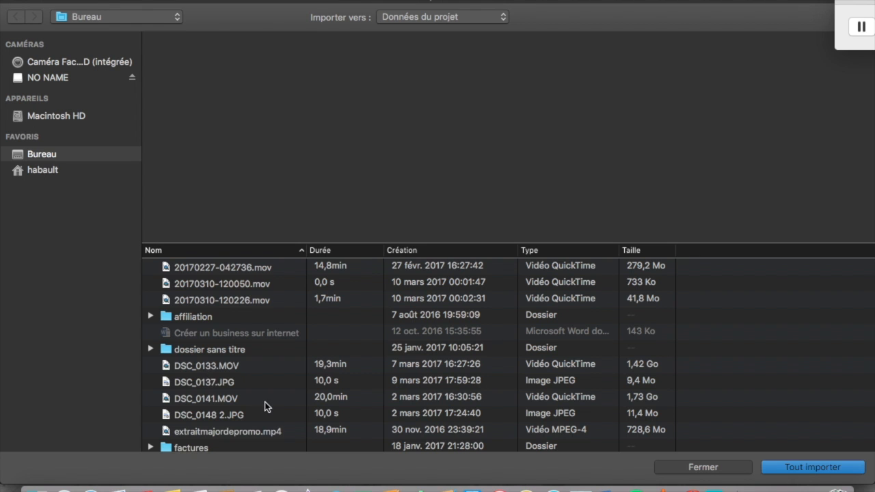
{"action": "left_click", "coordinate": [72, 176]}
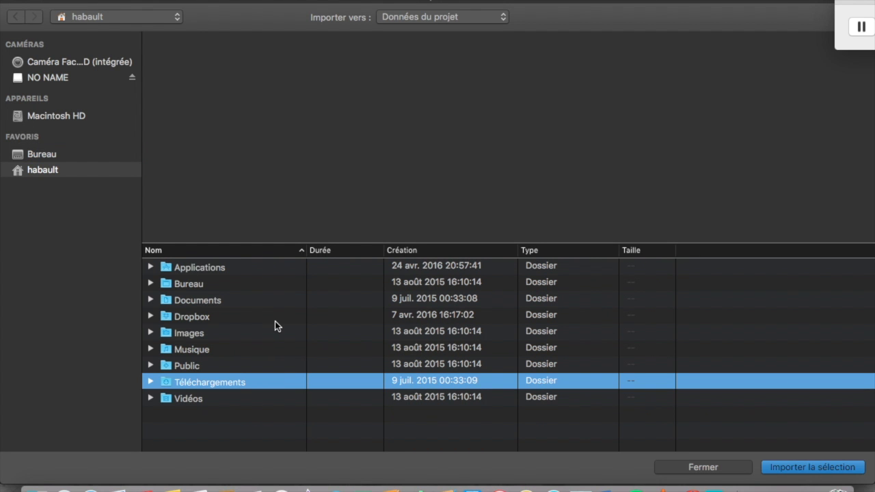
{"action": "key", "text": "super+Down"}
{"action": "scroll", "coordinate": [275, 326], "scroll_direction": "down", "scroll_amount": 10}
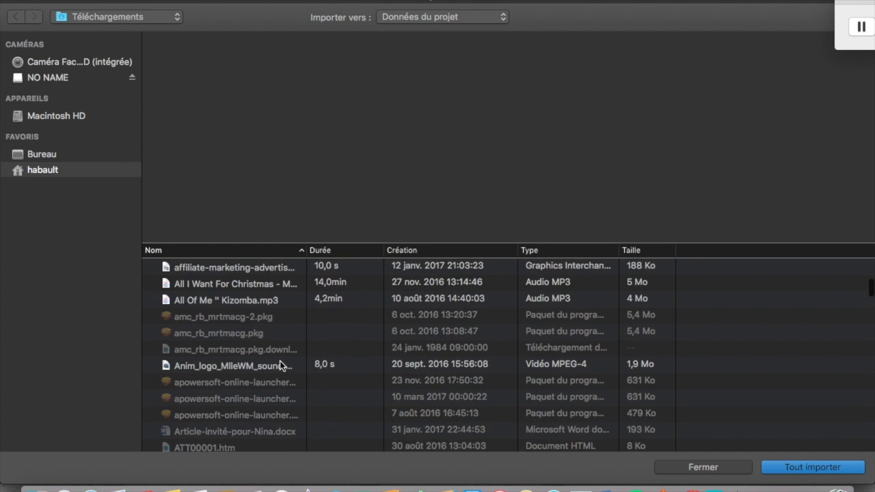
{"action": "left_click", "coordinate": [280, 354]}
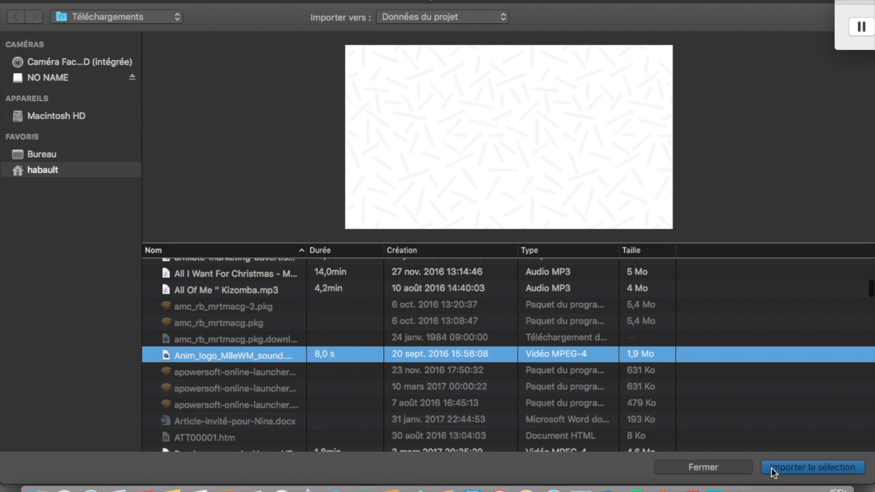
{"action": "left_click", "coordinate": [773, 469]}
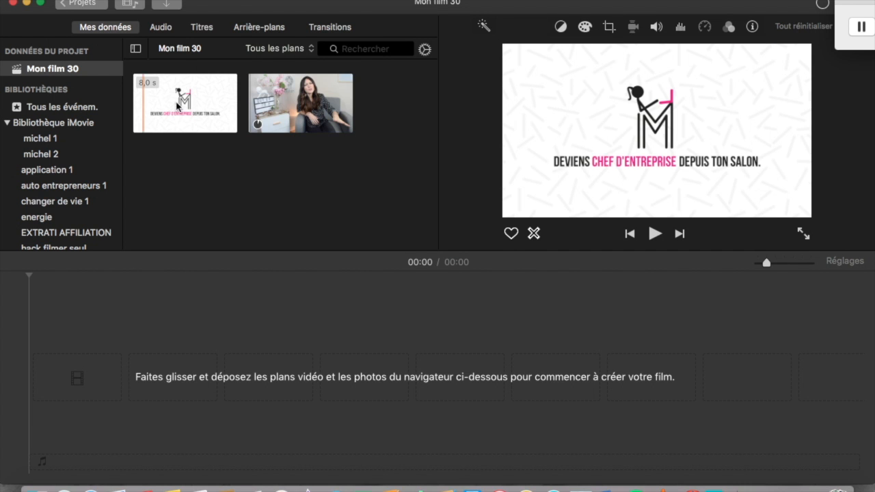
Step: Place the whole logo animation clip at the start of the empty timeline
{"action": "left_click", "coordinate": [182, 95]}
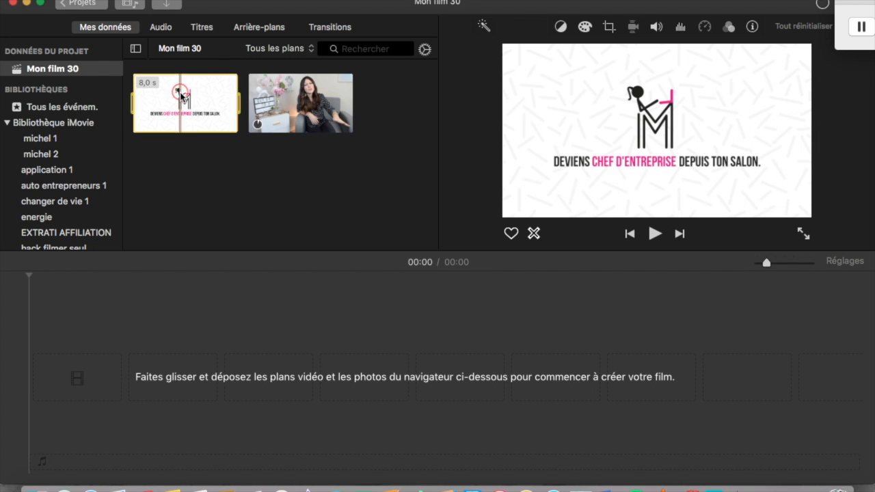
{"action": "left_click", "coordinate": [30, 383]}
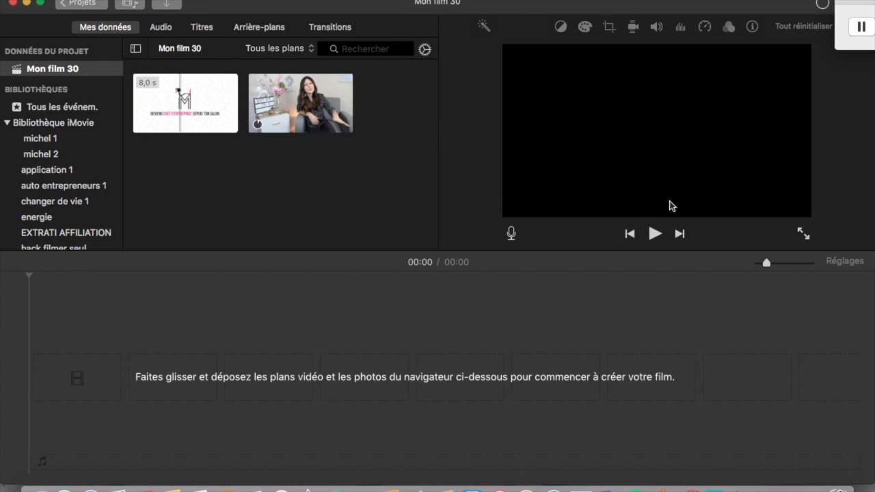
{"action": "left_click", "coordinate": [211, 98]}
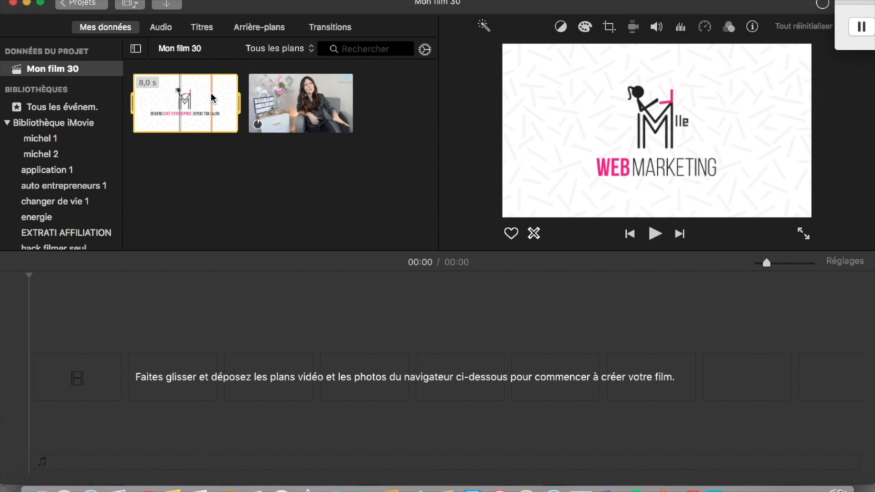
{"action": "left_click", "coordinate": [212, 97]}
{"action": "left_click_drag", "start_coordinate": [211, 97], "coordinate": [71, 369]}
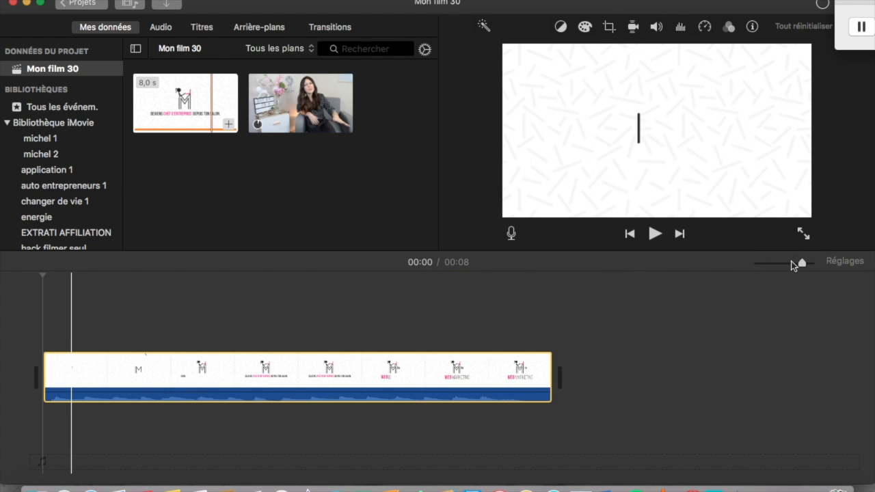
Step: Play back the logo animation from the start of the timeline and pause it
{"action": "left_click_drag", "start_coordinate": [801, 263], "coordinate": [776, 264]}
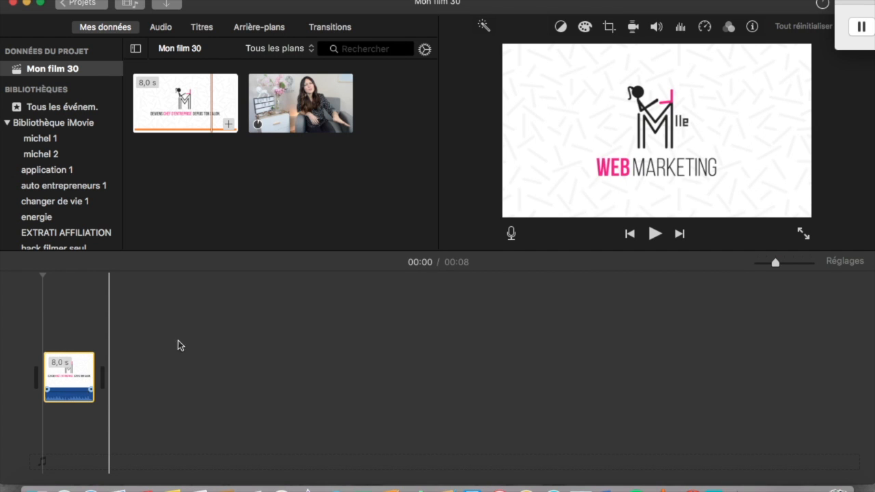
{"action": "left_click_drag", "start_coordinate": [775, 262], "coordinate": [789, 265]}
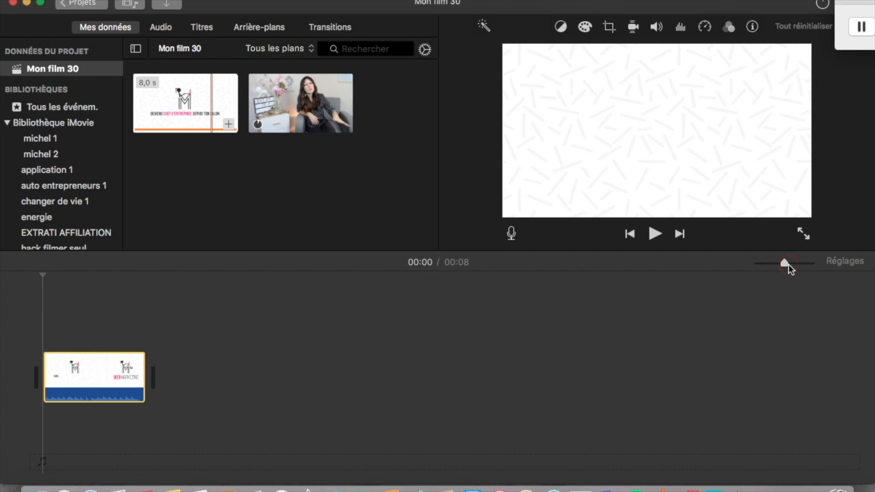
{"action": "left_click", "coordinate": [866, 3]}
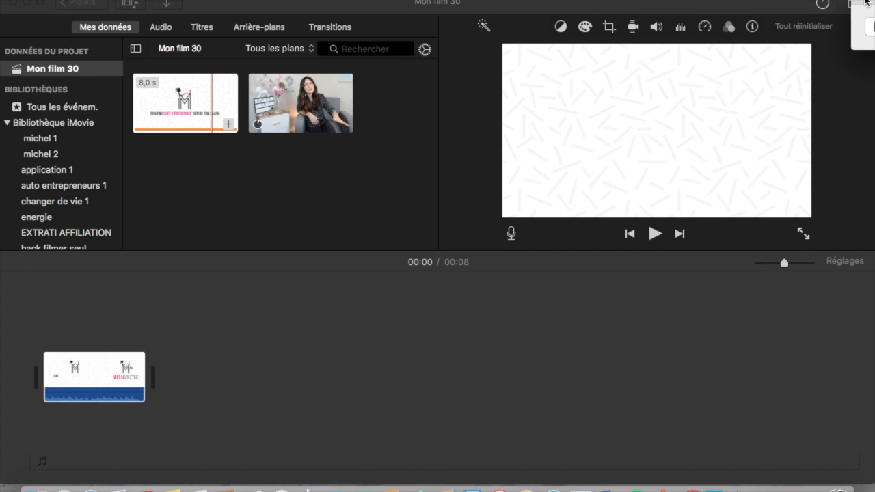
{"action": "left_click", "coordinate": [793, 265]}
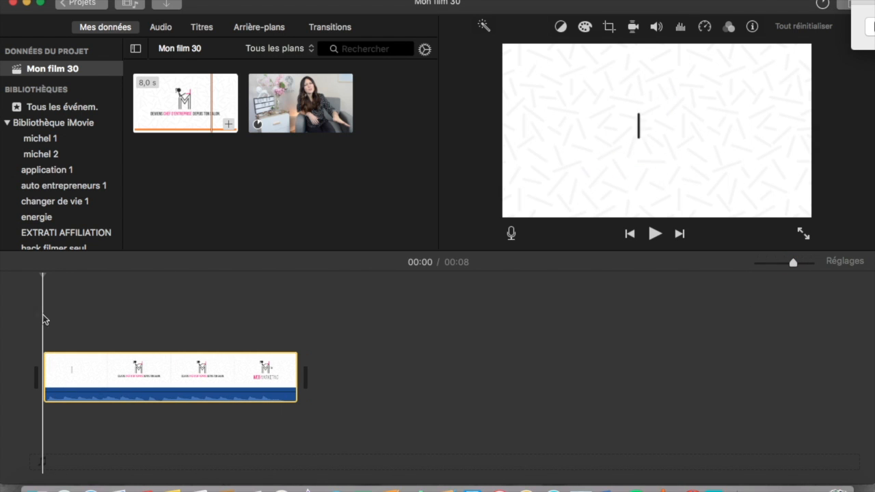
{"action": "left_click", "coordinate": [43, 319]}
{"action": "left_click", "coordinate": [654, 235]}
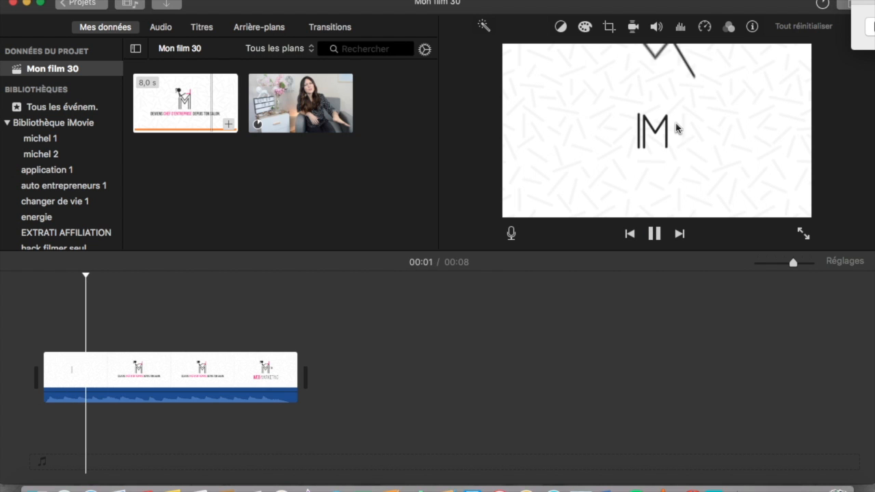
{"action": "left_click", "coordinate": [661, 236]}
Step: Add the full armchair video clip to the timeline directly after the logo animation
{"action": "left_click", "coordinate": [308, 97]}
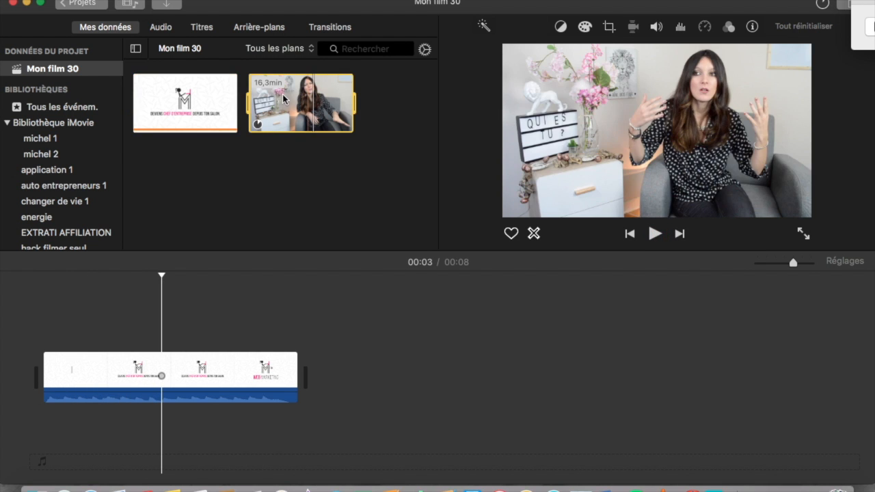
{"action": "left_click_drag", "start_coordinate": [270, 93], "coordinate": [361, 380]}
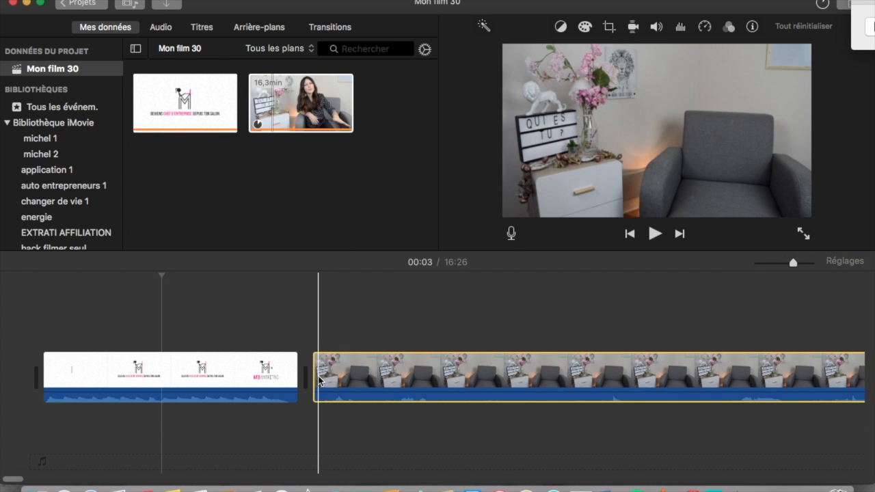
Step: Enable background noise reduction on the armchair clip in the timeline and set it to 100 %
{"action": "left_click", "coordinate": [432, 372]}
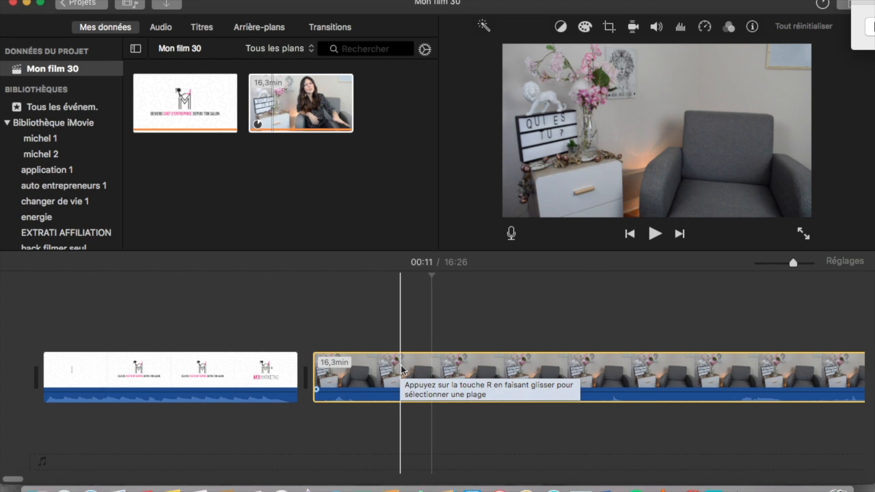
{"action": "left_click", "coordinate": [682, 28]}
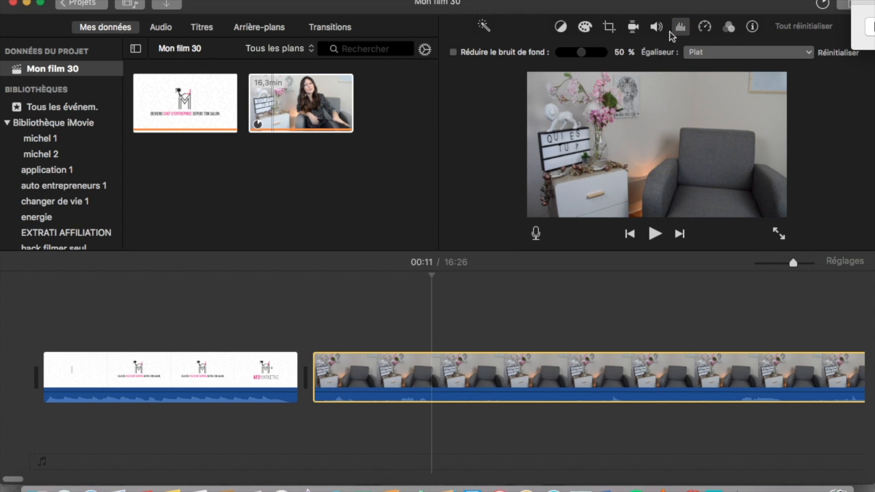
{"action": "left_click", "coordinate": [452, 52]}
{"action": "left_click", "coordinate": [580, 52]}
{"action": "left_click_drag", "start_coordinate": [594, 52], "coordinate": [620, 55]}
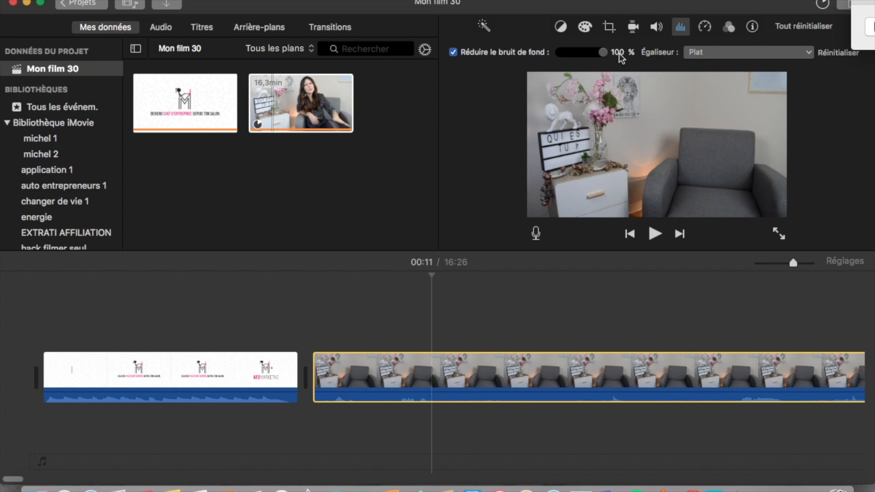
Step: Enable lowering the volume of other clips for the armchair clip and set the reduction to its maximum
{"action": "left_click", "coordinate": [657, 29]}
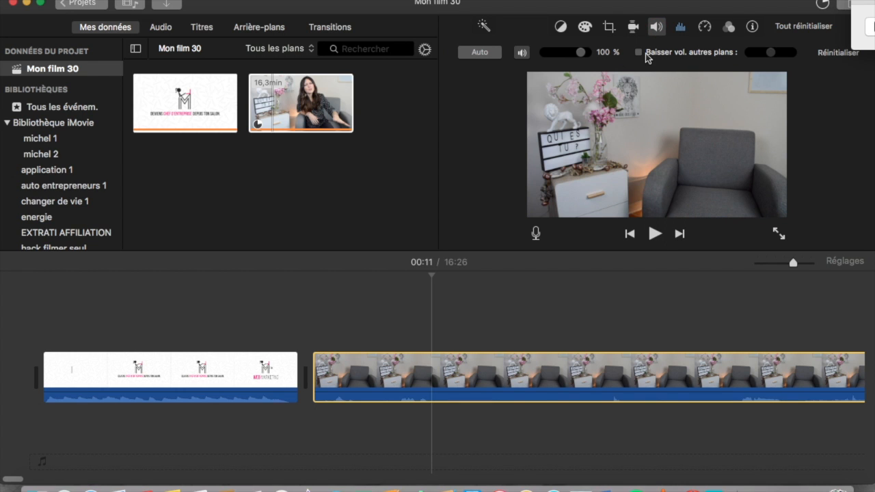
{"action": "left_click", "coordinate": [640, 54]}
{"action": "left_click_drag", "start_coordinate": [770, 54], "coordinate": [793, 54]}
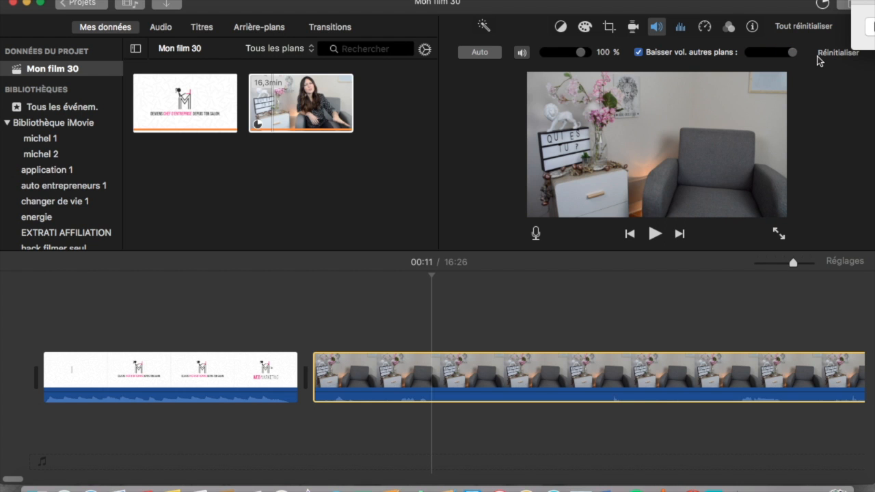
{"action": "left_click", "coordinate": [346, 319]}
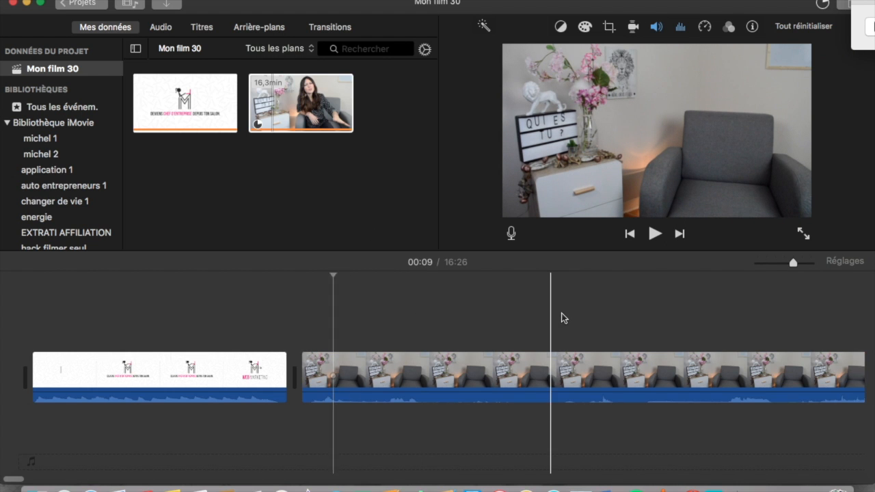
Step: Split the armchair clip at 00:57, just before the woman starts speaking
{"action": "scroll", "coordinate": [562, 318], "scroll_direction": "right", "scroll_amount": 5}
{"action": "scroll", "coordinate": [228, 348], "scroll_direction": "left", "scroll_amount": 4}
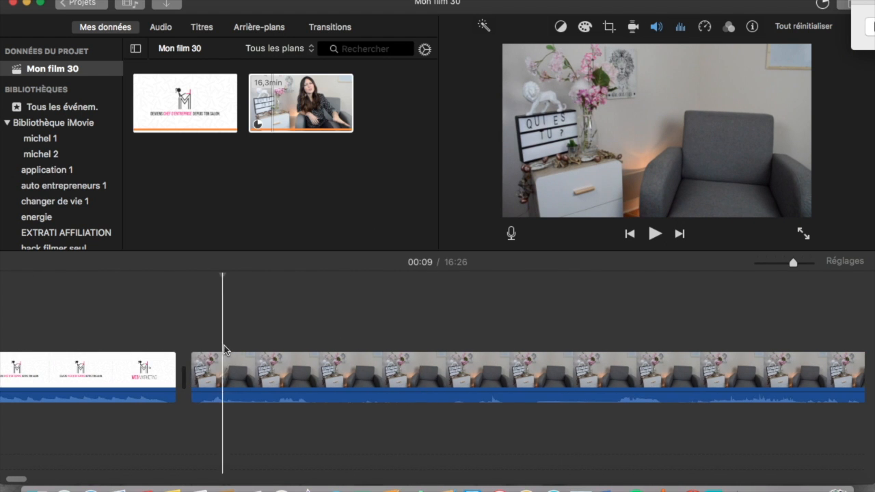
{"action": "scroll", "coordinate": [772, 356], "scroll_direction": "right", "scroll_amount": 3}
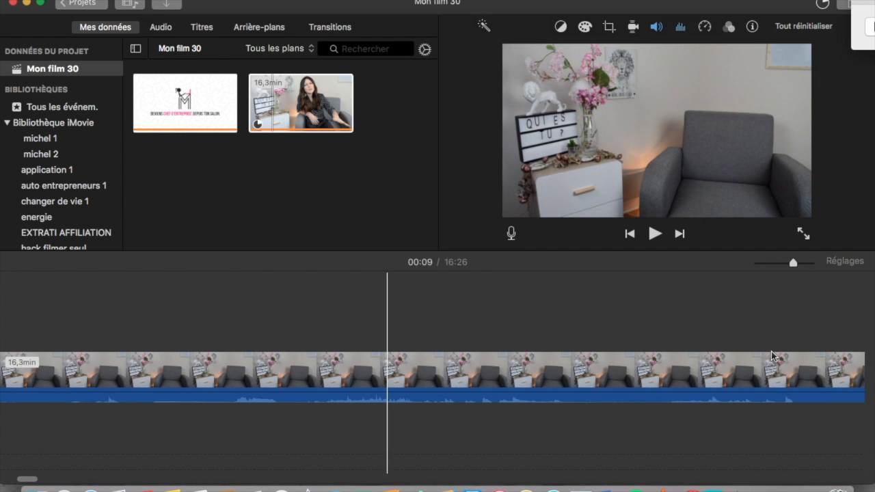
{"action": "scroll", "coordinate": [730, 338], "scroll_direction": "right", "scroll_amount": 5}
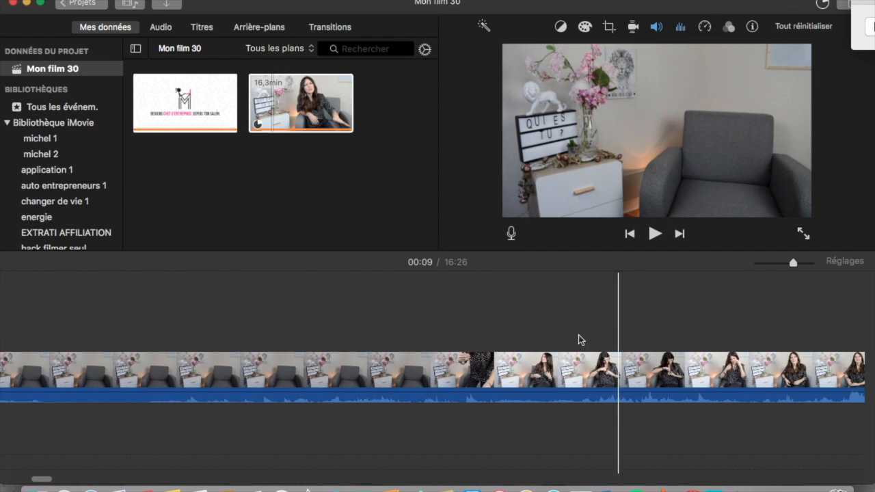
{"action": "scroll", "coordinate": [580, 340], "scroll_direction": "right", "scroll_amount": 5}
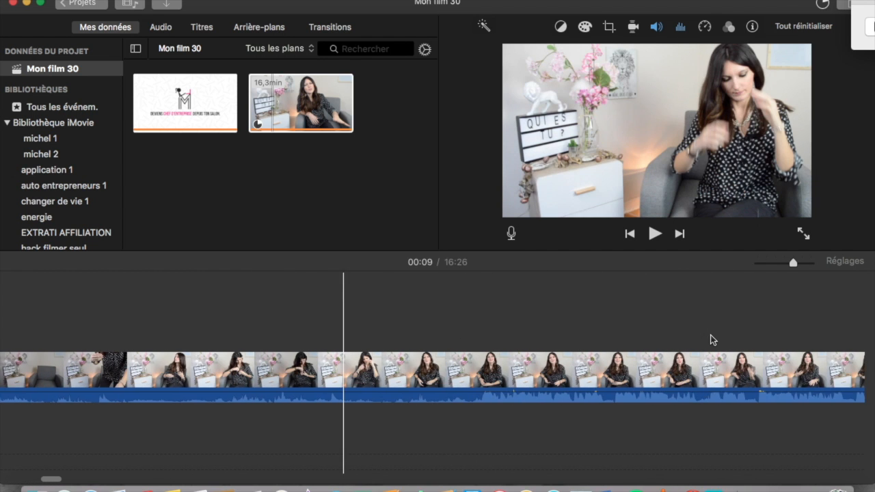
{"action": "left_click", "coordinate": [480, 345]}
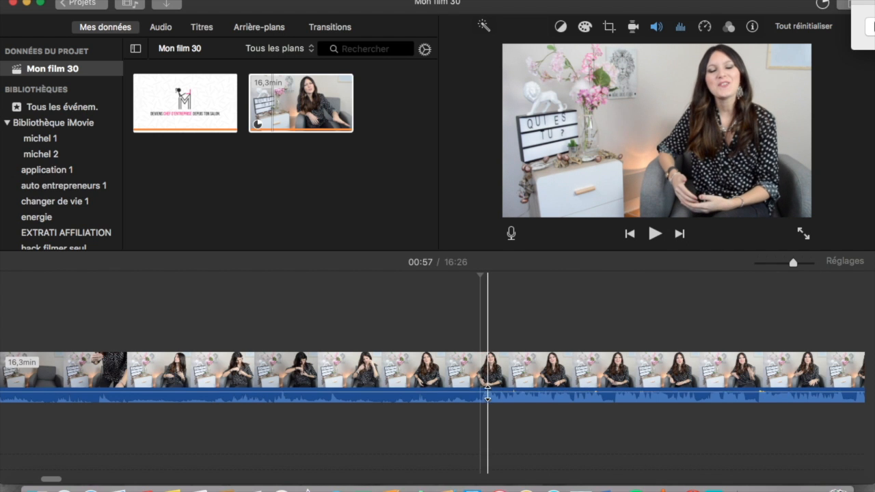
{"action": "left_click", "coordinate": [482, 375]}
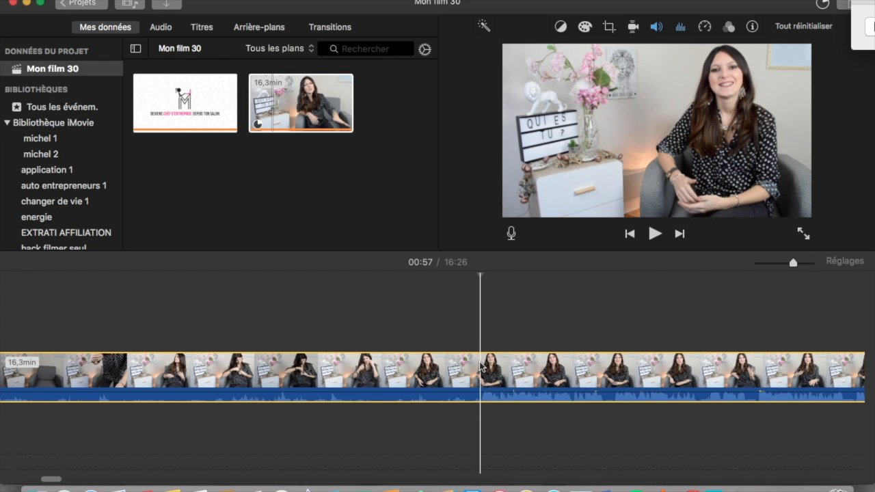
{"action": "right_click", "coordinate": [480, 361]}
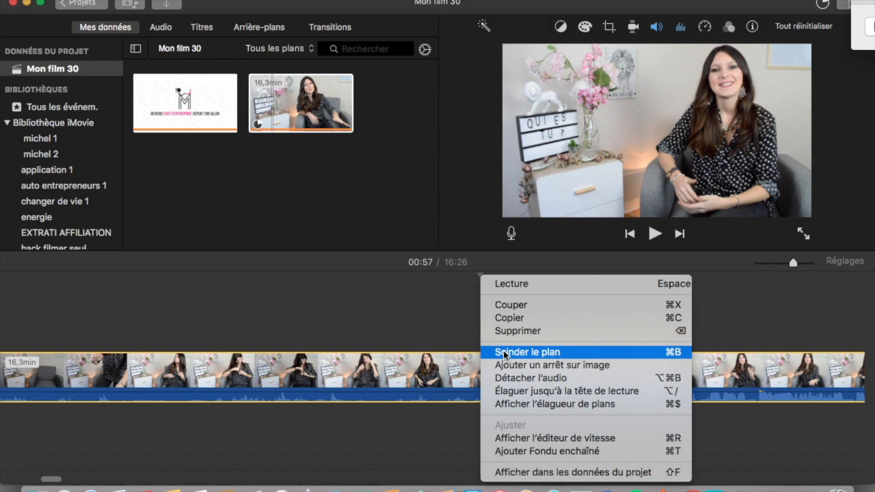
{"action": "left_click", "coordinate": [504, 353]}
Step: Delete the part of the armchair clip before the split and play back the beginning of the remaining footage
{"action": "left_click", "coordinate": [363, 369]}
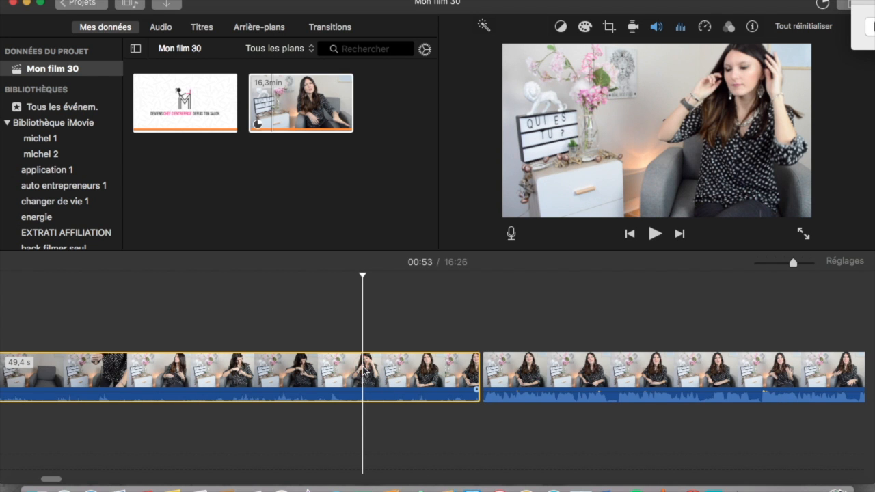
{"action": "right_click", "coordinate": [440, 362]}
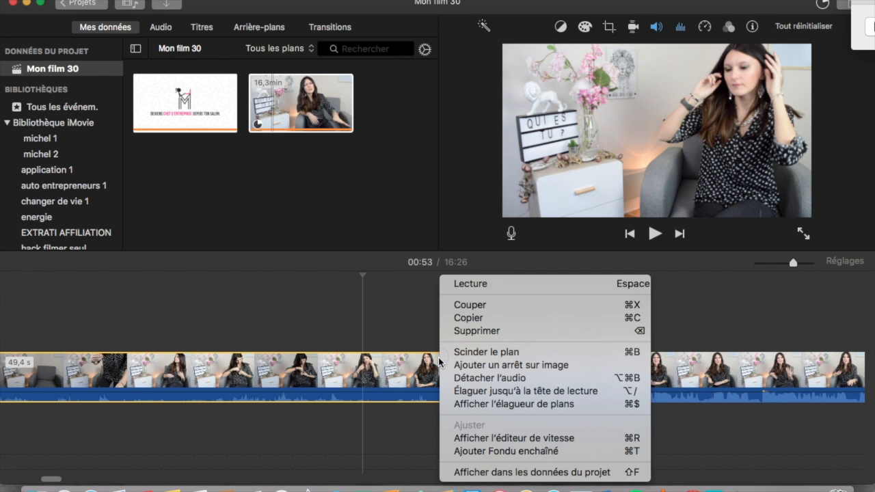
{"action": "left_click", "coordinate": [465, 330]}
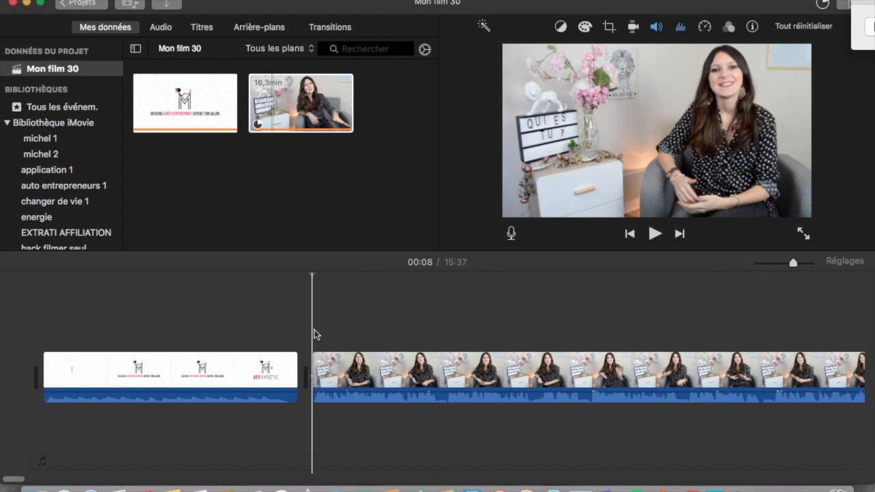
{"action": "left_click", "coordinate": [654, 234]}
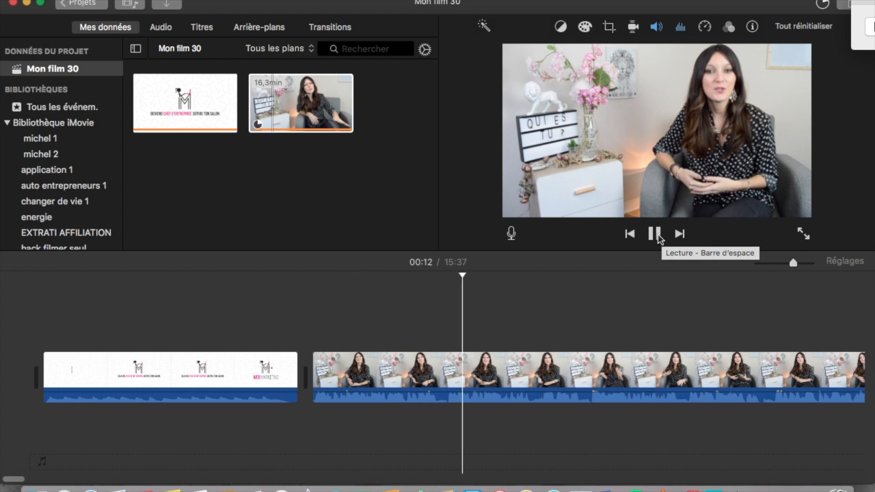
{"action": "left_click", "coordinate": [655, 234]}
Step: Locate the end of the spoken introduction in the armchair clip and split the clip there at 00:28
{"action": "scroll", "coordinate": [680, 306], "scroll_direction": "right", "scroll_amount": 5}
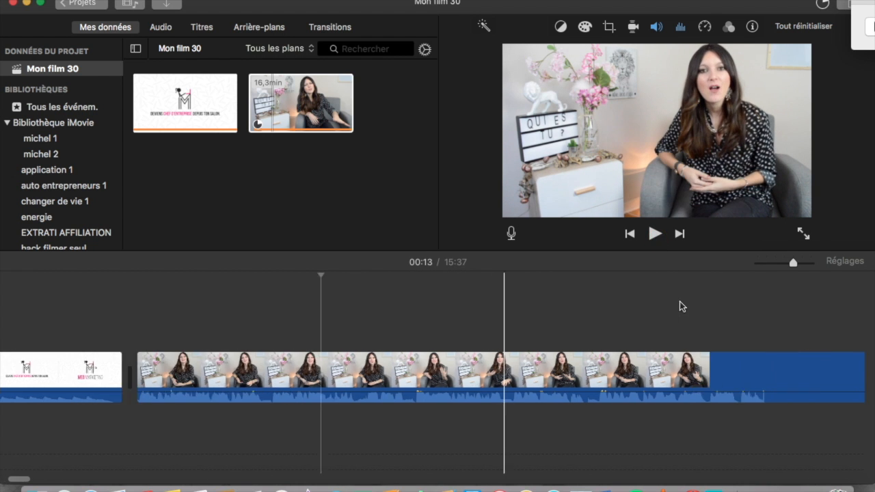
{"action": "scroll", "coordinate": [680, 307], "scroll_direction": "right", "scroll_amount": 3}
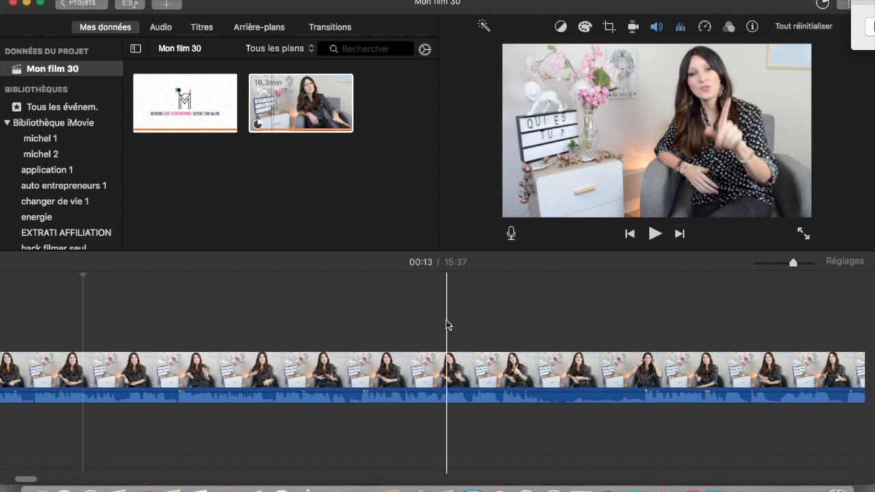
{"action": "left_click", "coordinate": [482, 317]}
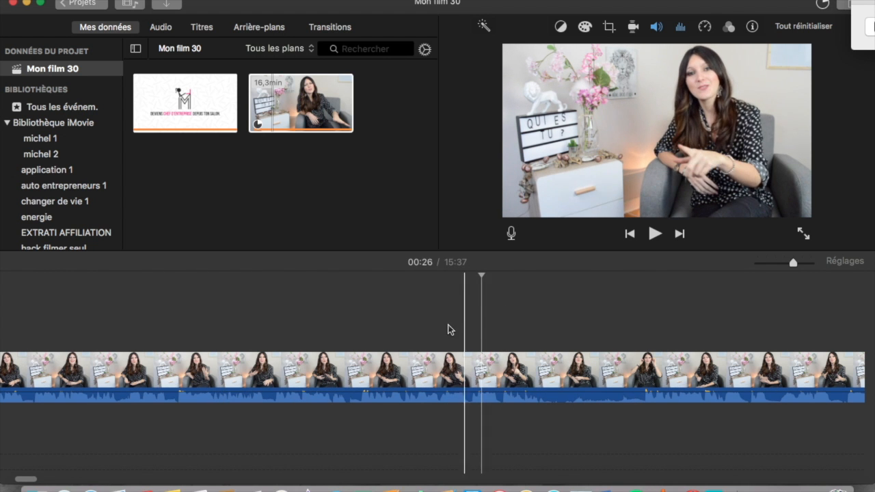
{"action": "left_click", "coordinate": [656, 235]}
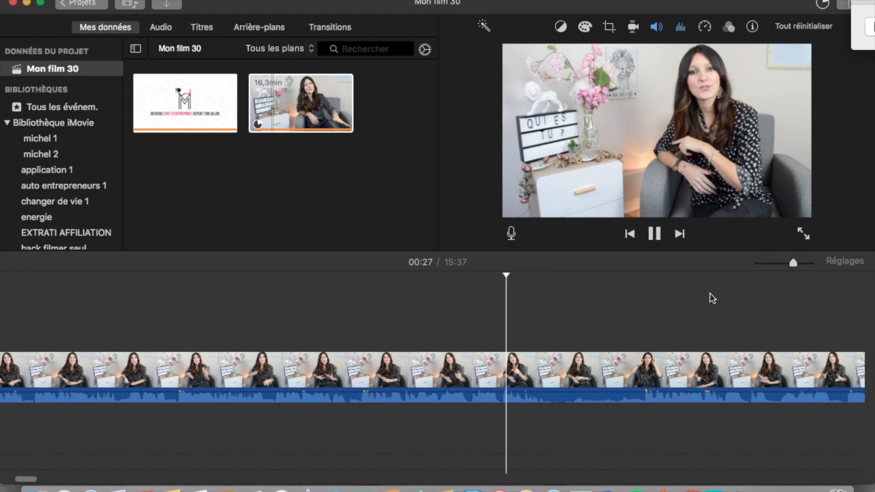
{"action": "scroll", "coordinate": [709, 298], "scroll_direction": "right", "scroll_amount": 3}
{"action": "left_click", "coordinate": [655, 235]}
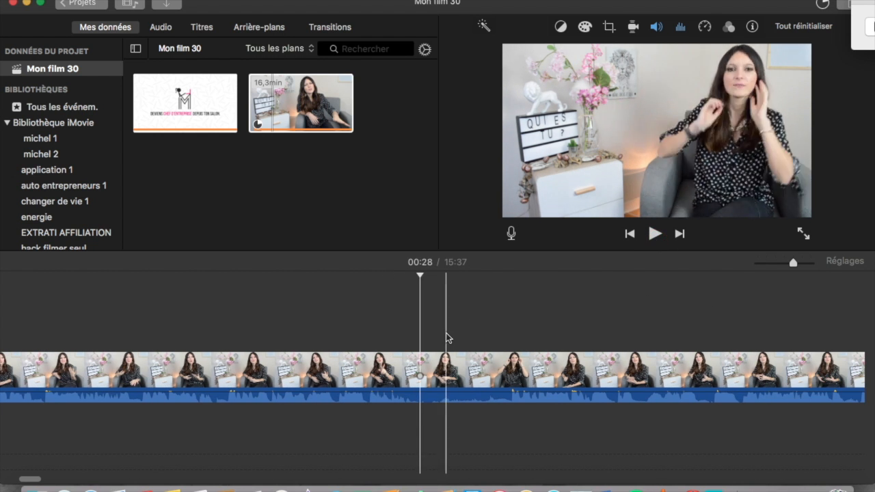
{"action": "left_click", "coordinate": [407, 368]}
{"action": "right_click", "coordinate": [408, 368]}
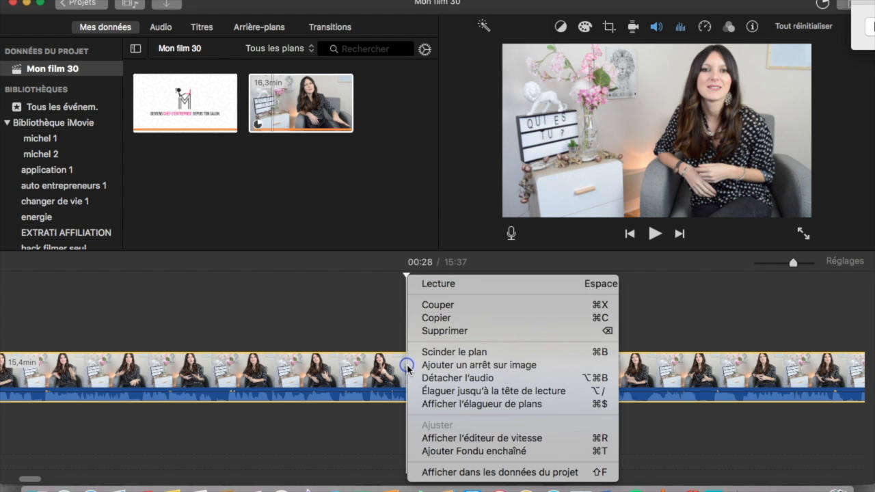
{"action": "left_click", "coordinate": [440, 352]}
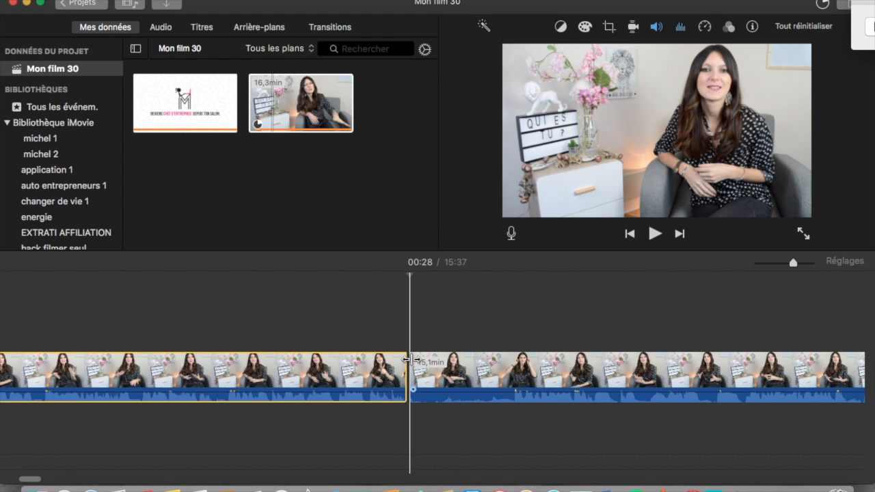
Step: Split the second armchair clip again at 00:31 and delete the short segment between the two cuts
{"action": "left_click", "coordinate": [515, 366]}
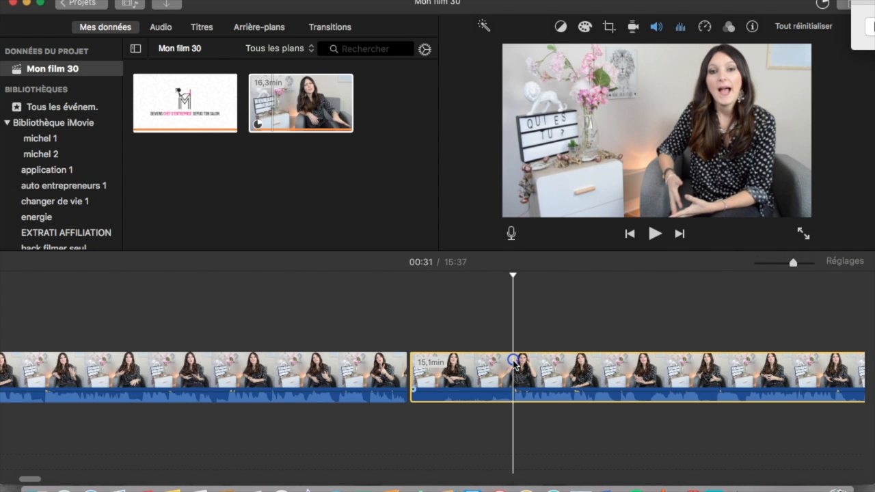
{"action": "right_click", "coordinate": [515, 362]}
{"action": "left_click", "coordinate": [540, 353]}
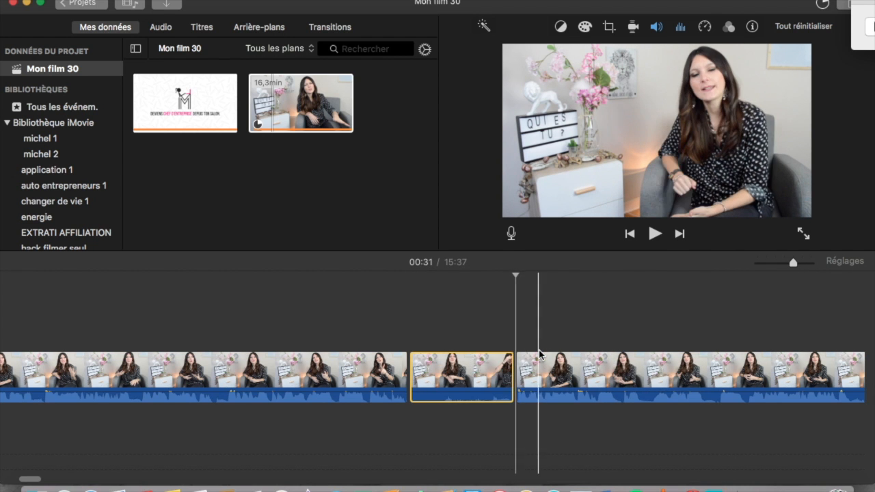
{"action": "left_click", "coordinate": [448, 380]}
{"action": "right_click", "coordinate": [450, 380]}
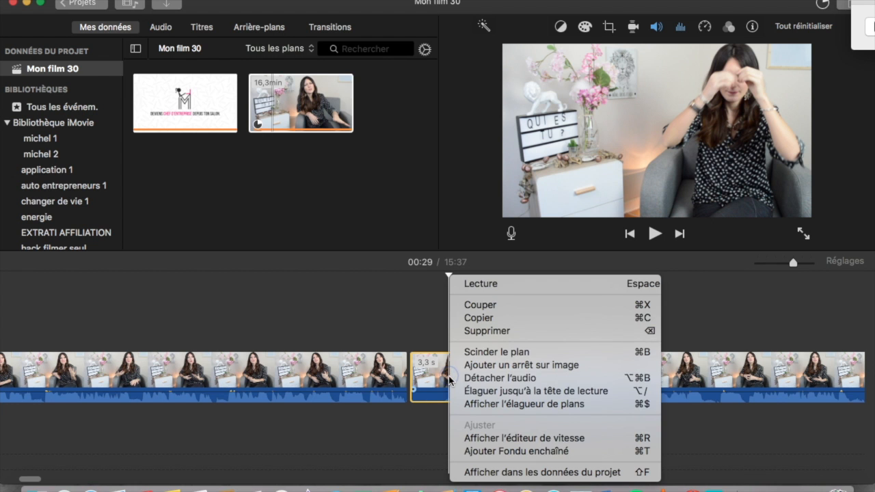
{"action": "left_click", "coordinate": [483, 332]}
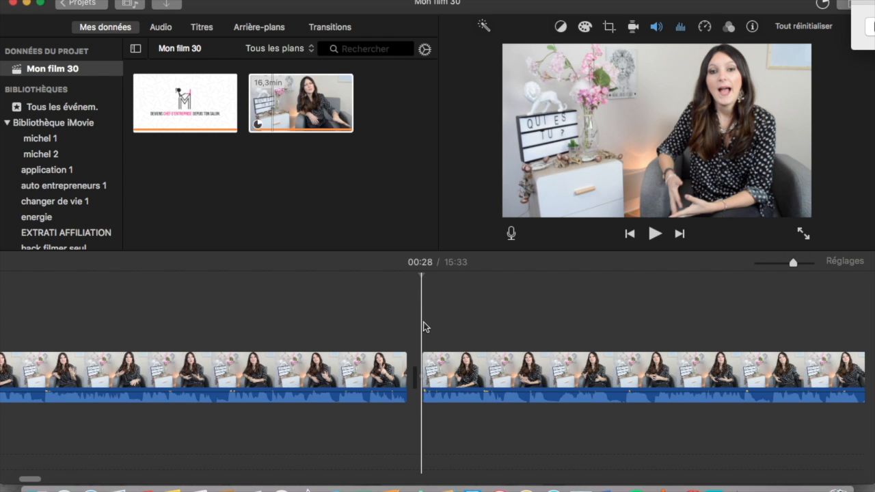
Step: Play back the footage after the new cut, pause it and return the playhead to the cut at 00:28
{"action": "left_click", "coordinate": [655, 234]}
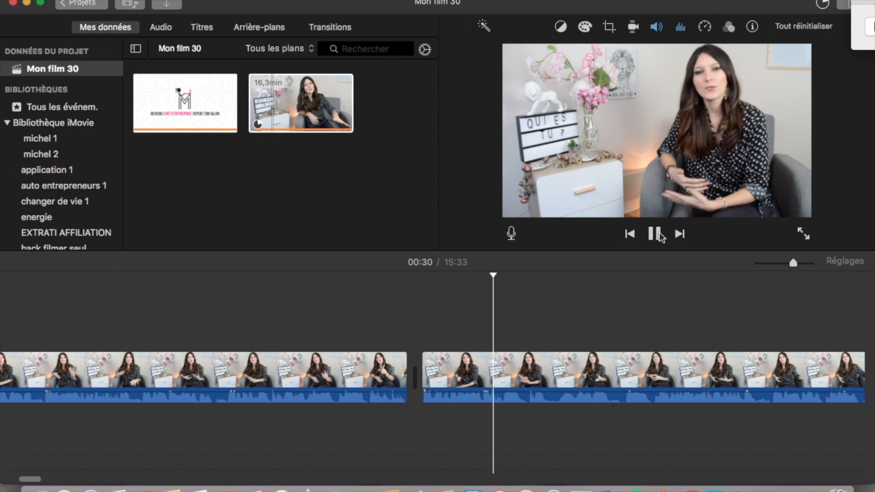
{"action": "left_click", "coordinate": [657, 235]}
{"action": "left_click", "coordinate": [422, 314]}
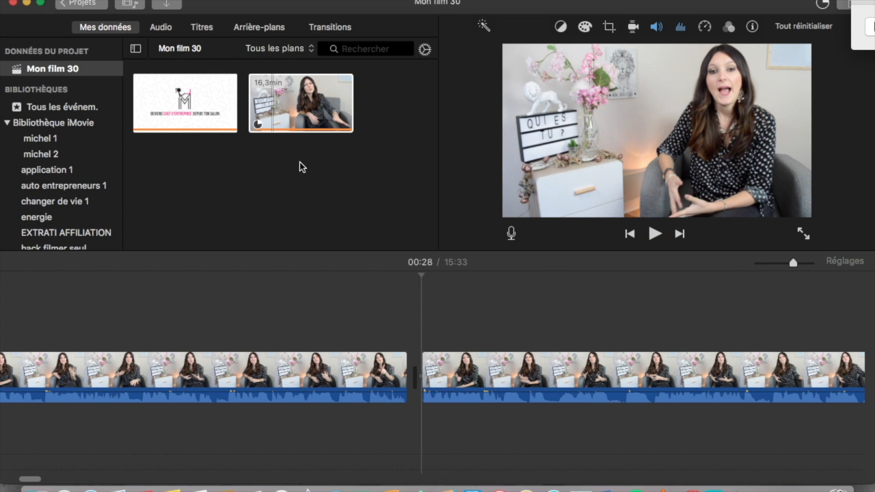
Step: Insert the Zoom title as a separate clip between the two armchair clips at the 00:28 cut
{"action": "left_click", "coordinate": [201, 28]}
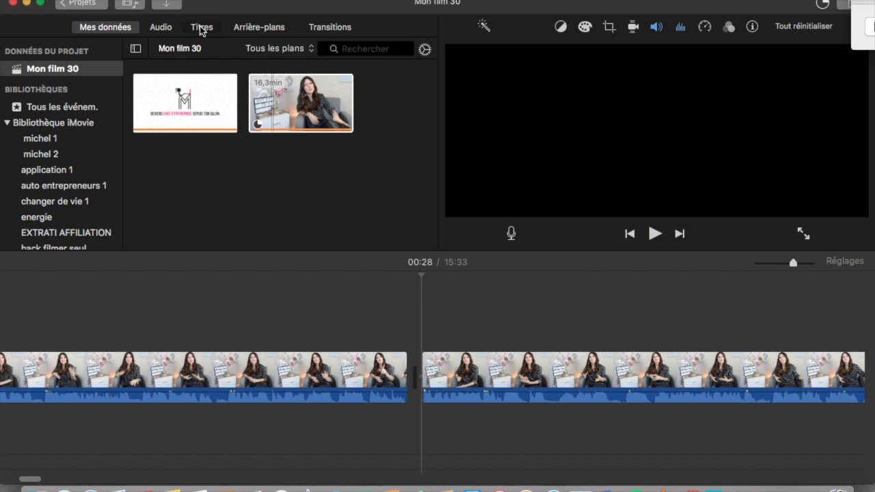
{"action": "left_click", "coordinate": [202, 27]}
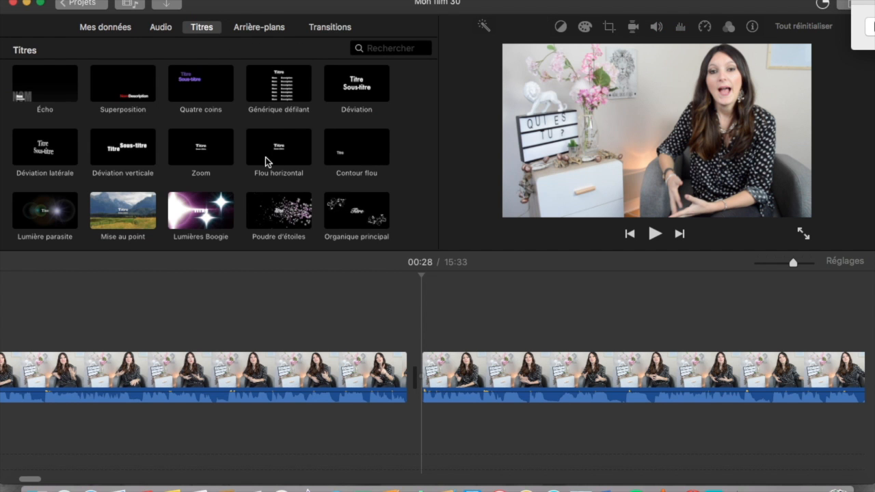
{"action": "scroll", "coordinate": [255, 120], "scroll_direction": "up", "scroll_amount": 10}
{"action": "scroll", "coordinate": [260, 142], "scroll_direction": "down", "scroll_amount": 10}
{"action": "scroll", "coordinate": [259, 142], "scroll_direction": "up", "scroll_amount": 8}
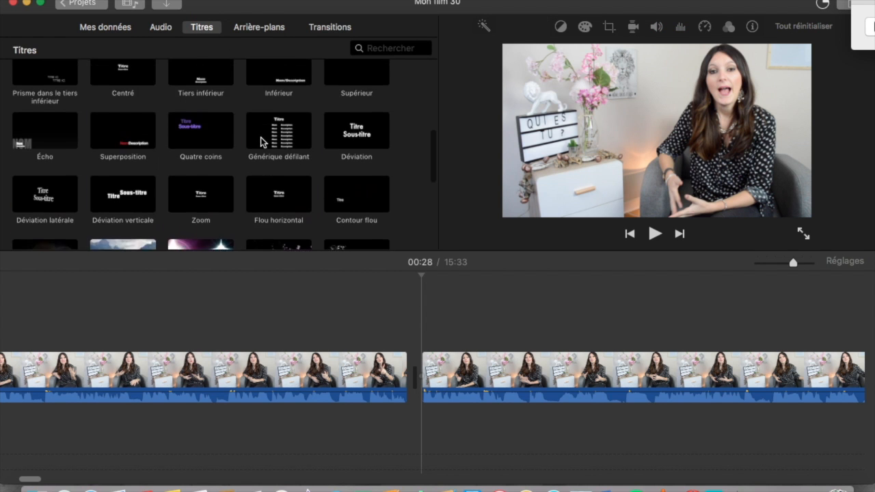
{"action": "scroll", "coordinate": [259, 142], "scroll_direction": "up", "scroll_amount": 5}
{"action": "scroll", "coordinate": [260, 141], "scroll_direction": "down", "scroll_amount": 6}
{"action": "scroll", "coordinate": [260, 141], "scroll_direction": "down", "scroll_amount": 3}
{"action": "scroll", "coordinate": [260, 141], "scroll_direction": "up", "scroll_amount": 2}
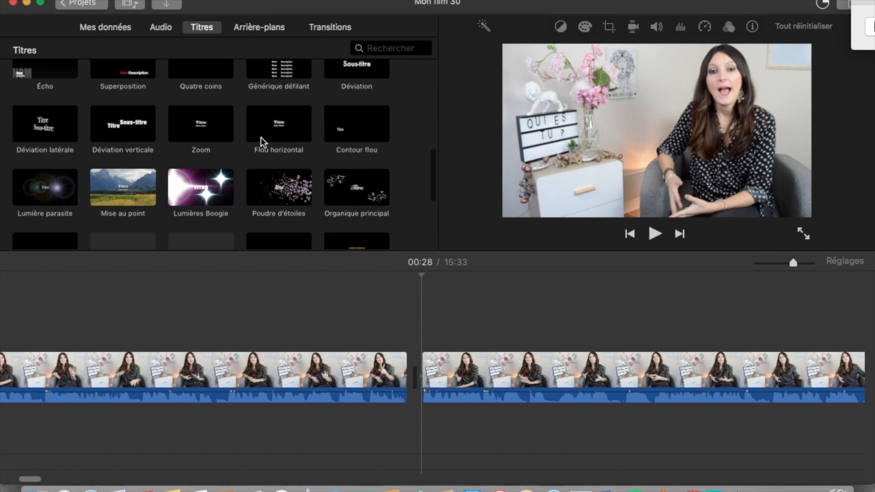
{"action": "left_click", "coordinate": [188, 129]}
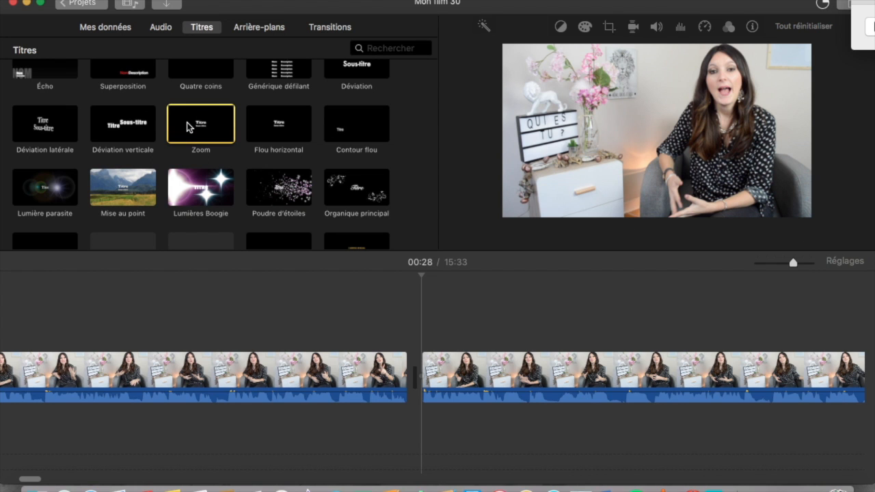
{"action": "left_click_drag", "start_coordinate": [187, 127], "coordinate": [425, 372]}
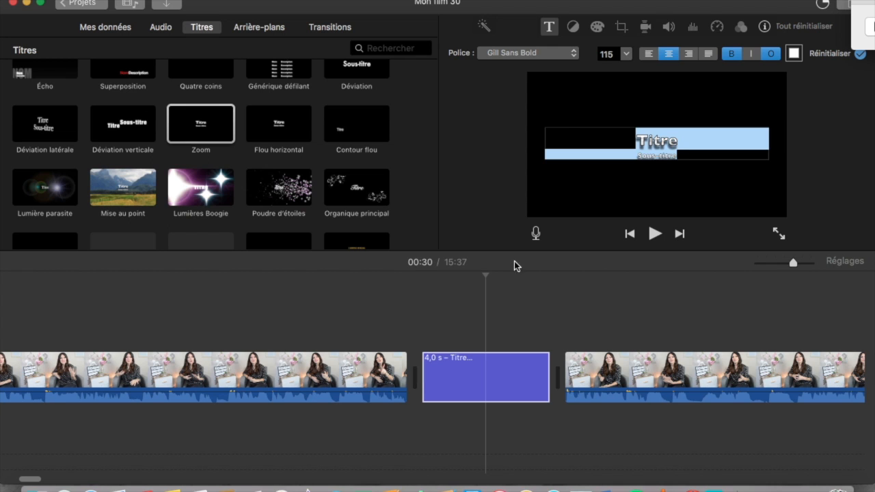
Step: Replace the Zoom title's placeholder title and subtitle with "1 Qui es-tu ?" and play back the title
{"action": "left_click", "coordinate": [687, 146]}
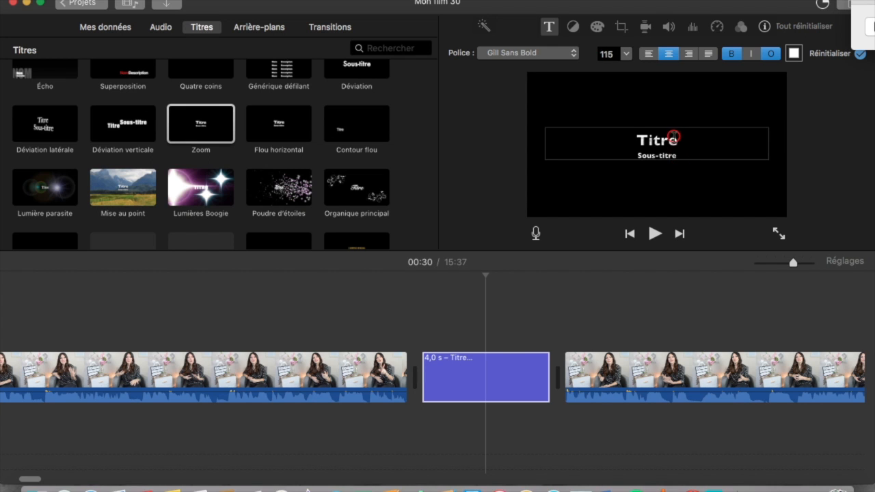
{"action": "double_click", "coordinate": [674, 136]}
{"action": "left_click", "coordinate": [679, 150]}
{"action": "left_click_drag", "start_coordinate": [682, 152], "coordinate": [632, 134]}
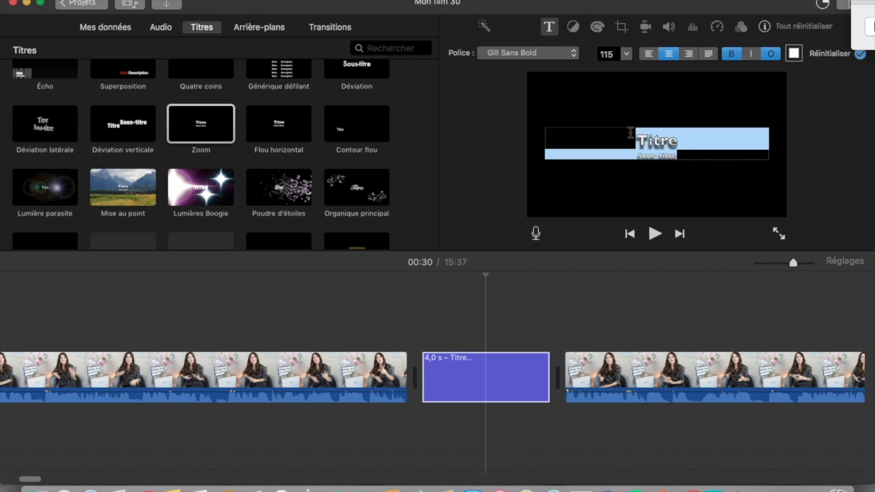
{"action": "key", "text": "BackSpace"}
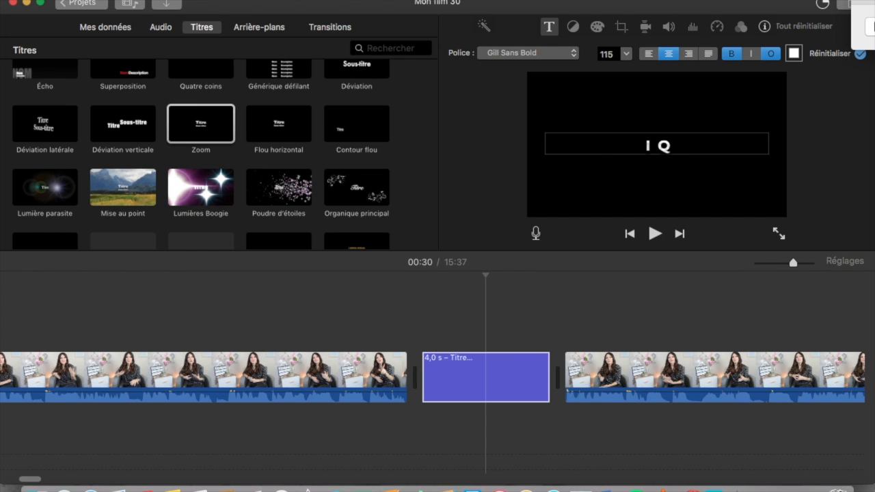
{"action": "type", "text": "I Qui es-tu ?"}
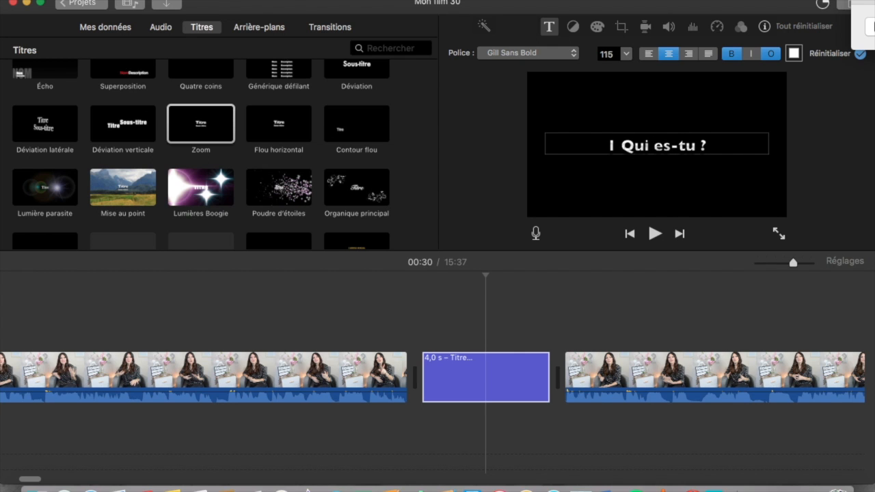
{"action": "left_click", "coordinate": [655, 234]}
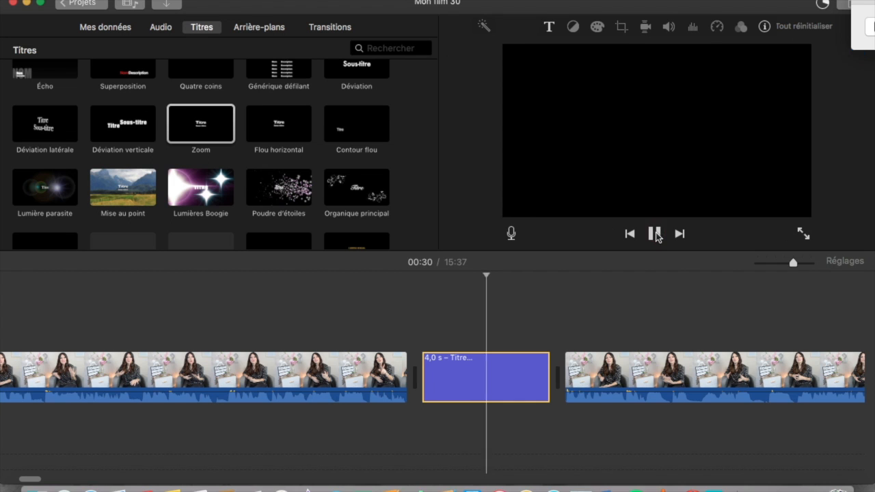
Step: Place the playhead at 00:28 on the title clip and list the Jingles among the audio sound effects
{"action": "left_click", "coordinate": [437, 313]}
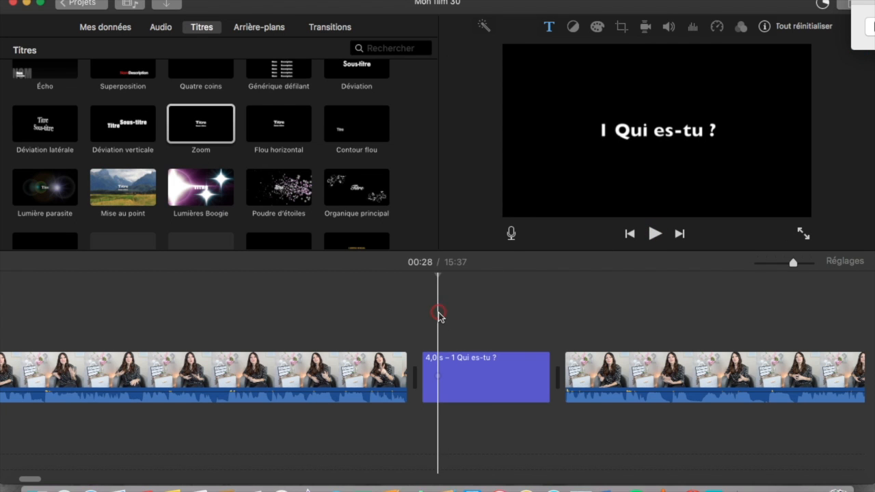
{"action": "left_click", "coordinate": [161, 29]}
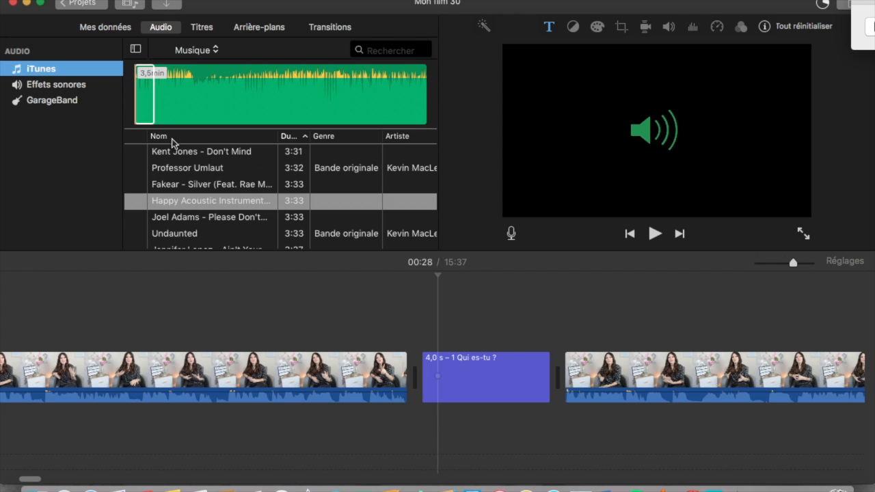
{"action": "scroll", "coordinate": [164, 191], "scroll_direction": "down", "scroll_amount": 1}
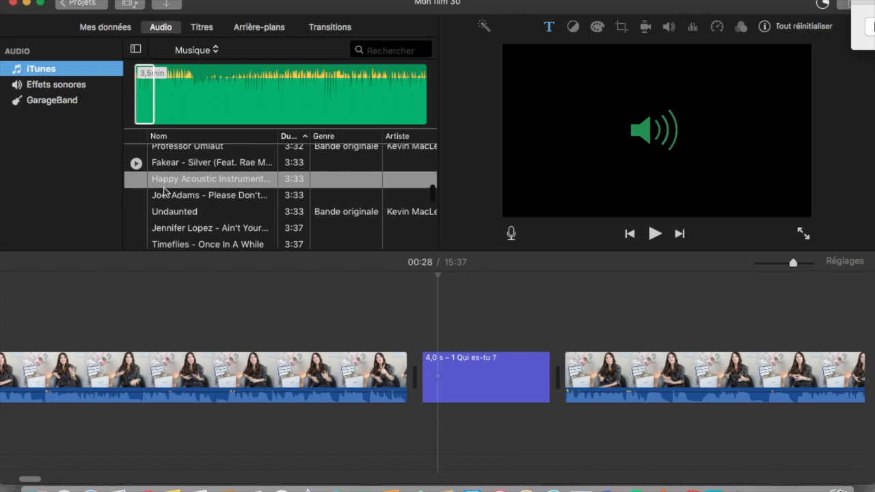
{"action": "left_click", "coordinate": [55, 86]}
{"action": "left_click", "coordinate": [214, 90]}
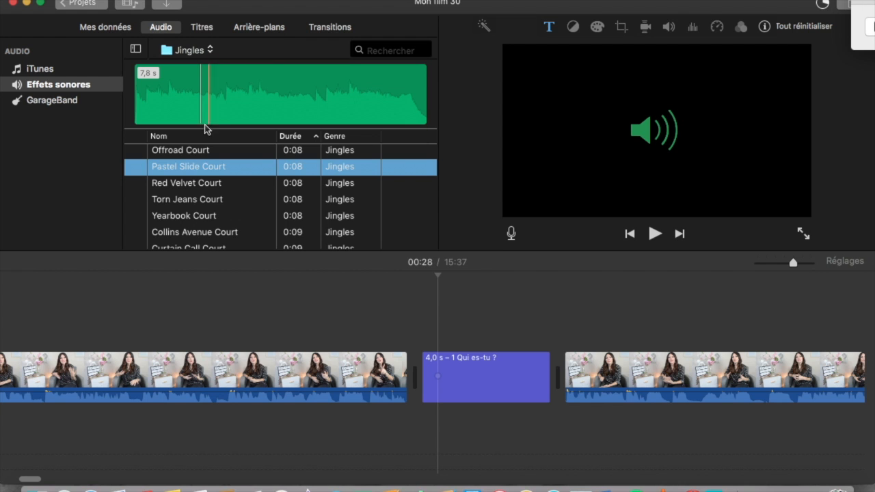
Step: Preview several jingles, including Torn Jeans Court, Curtain Call Court, Kickflip Court, Elysium Court, Harbor and Heroes, to compare their sound
{"action": "left_click", "coordinate": [136, 201]}
{"action": "scroll", "coordinate": [136, 200], "scroll_direction": "down", "scroll_amount": 4}
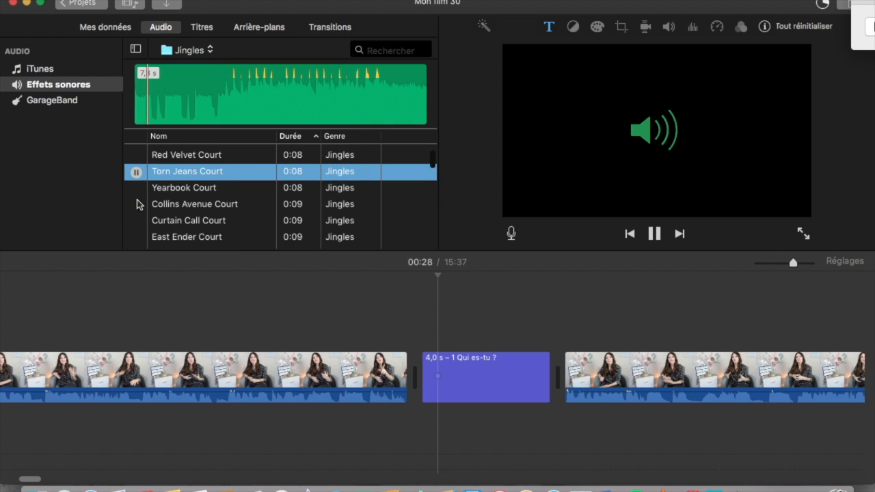
{"action": "left_click", "coordinate": [136, 190]}
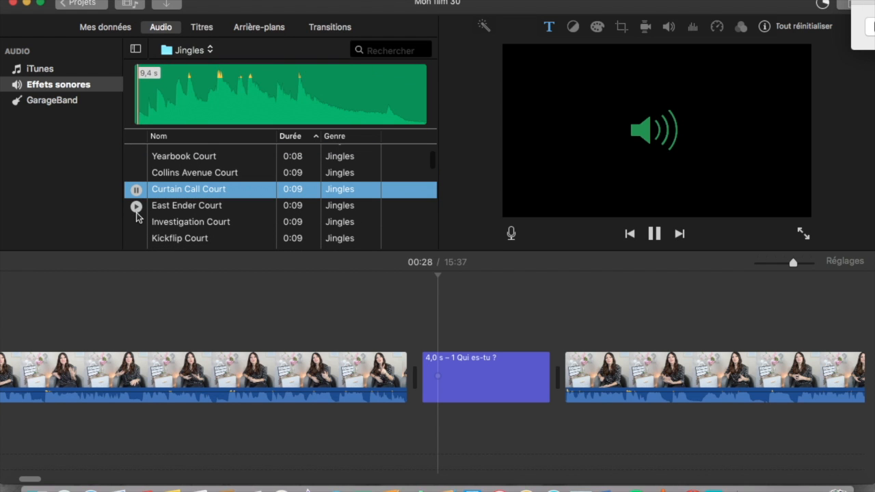
{"action": "scroll", "coordinate": [134, 210], "scroll_direction": "down", "scroll_amount": 2}
{"action": "left_click", "coordinate": [137, 207]}
{"action": "scroll", "coordinate": [136, 210], "scroll_direction": "down", "scroll_amount": 3}
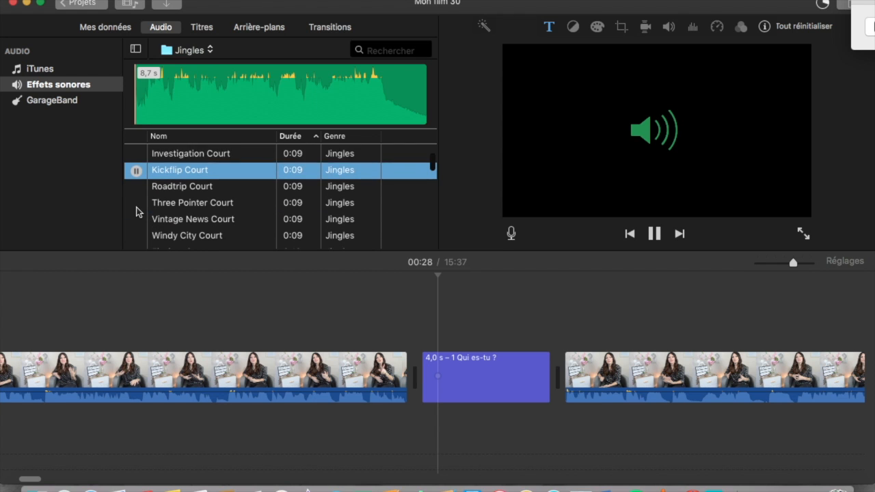
{"action": "left_click", "coordinate": [136, 202]}
{"action": "scroll", "coordinate": [136, 198], "scroll_direction": "down", "scroll_amount": 3}
{"action": "left_click", "coordinate": [136, 189]}
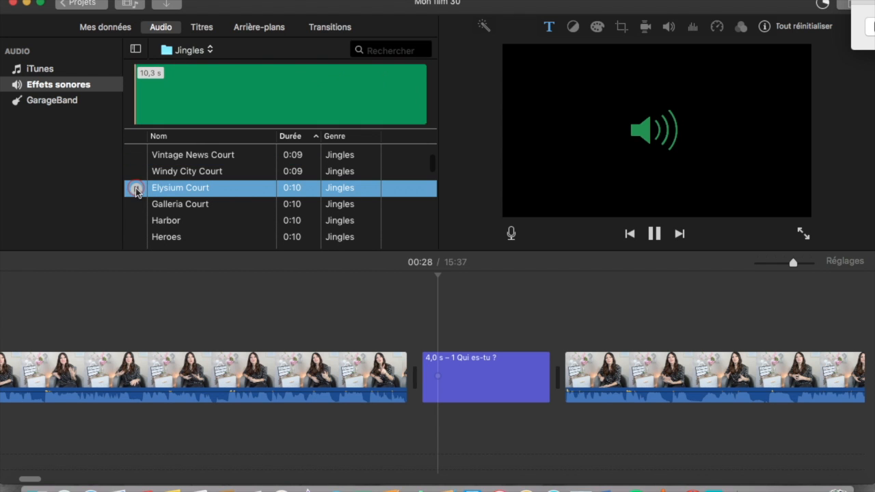
{"action": "scroll", "coordinate": [137, 198], "scroll_direction": "down", "scroll_amount": 1}
{"action": "left_click", "coordinate": [136, 203]}
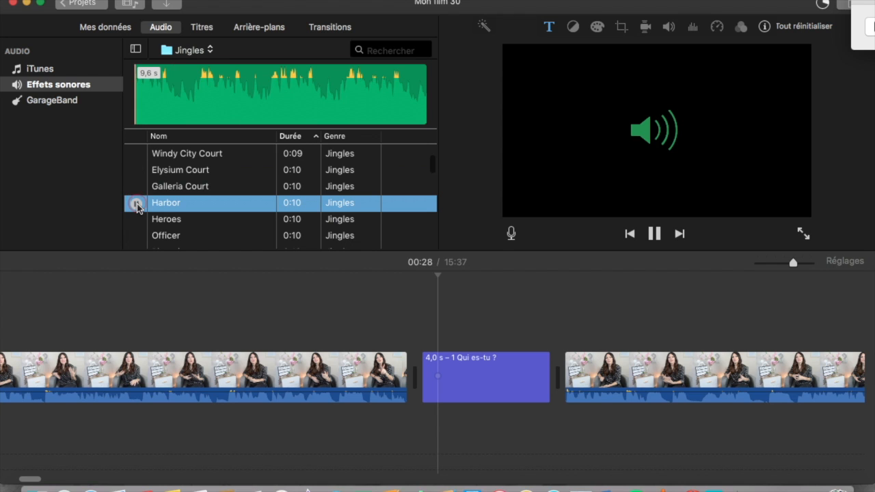
{"action": "left_click", "coordinate": [136, 204]}
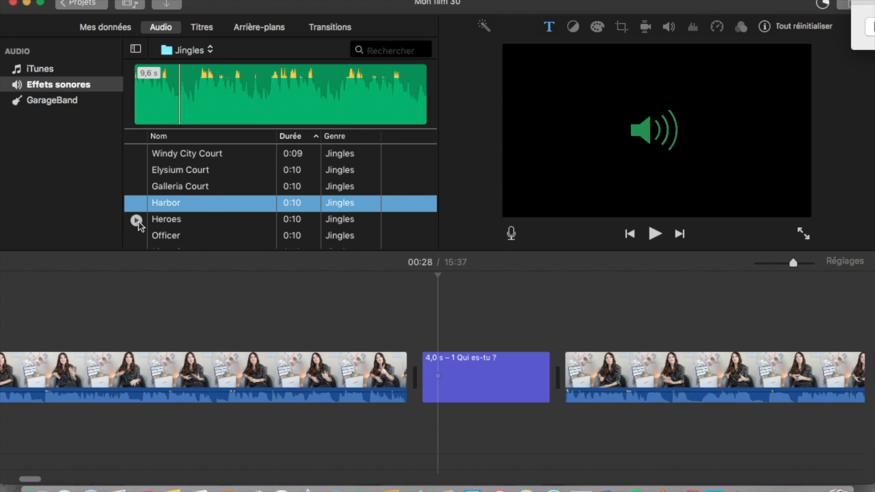
{"action": "left_click", "coordinate": [137, 221]}
{"action": "left_click", "coordinate": [134, 221]}
Step: Add the Harbor jingle beneath the "1 Qui es-tu ?" title and trim it to the title's 4.0 s length
{"action": "left_click", "coordinate": [164, 204]}
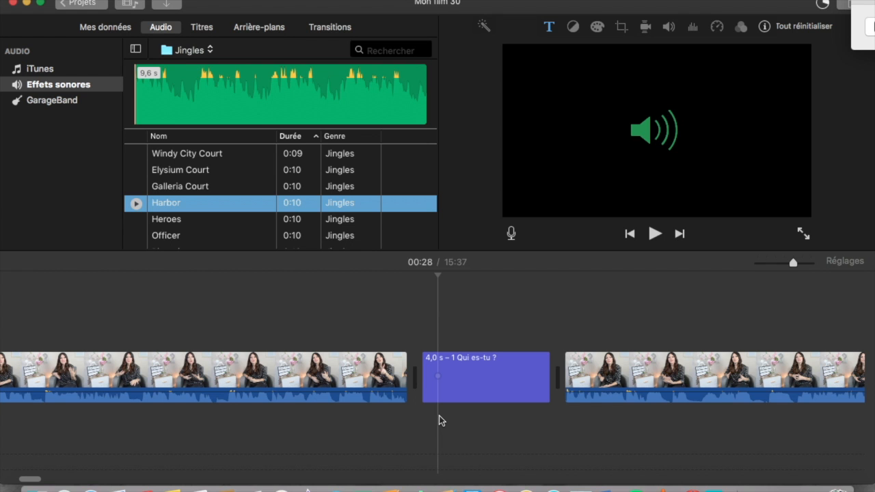
{"action": "left_click_drag", "start_coordinate": [441, 420], "coordinate": [439, 419]}
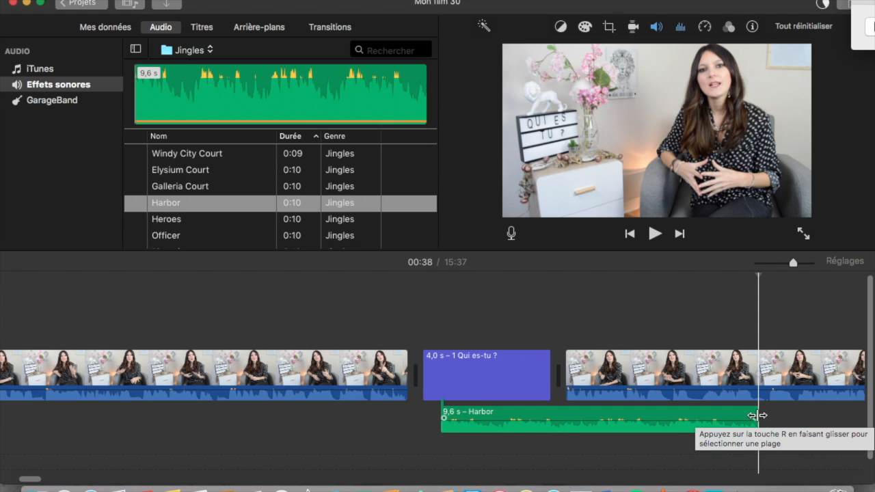
{"action": "left_click_drag", "start_coordinate": [757, 415], "coordinate": [550, 412]}
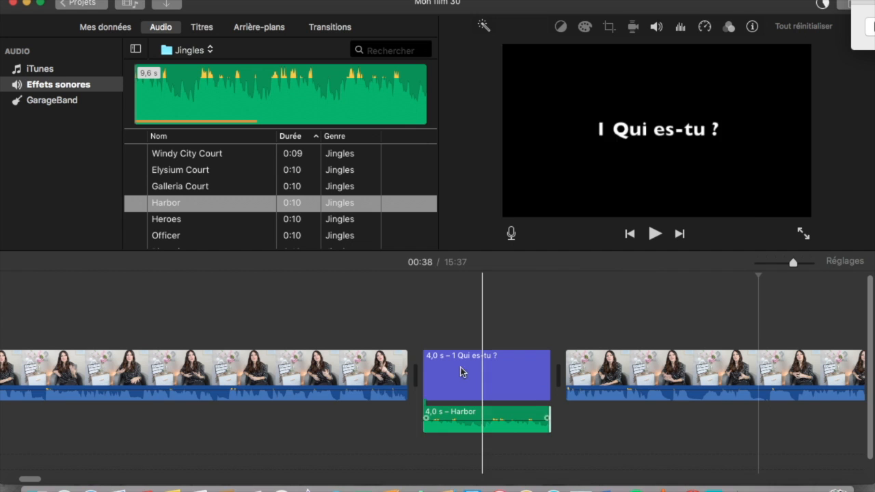
Step: Play back the film from 00:27 through the title and its jingle, pausing at 00:36
{"action": "left_click", "coordinate": [387, 335]}
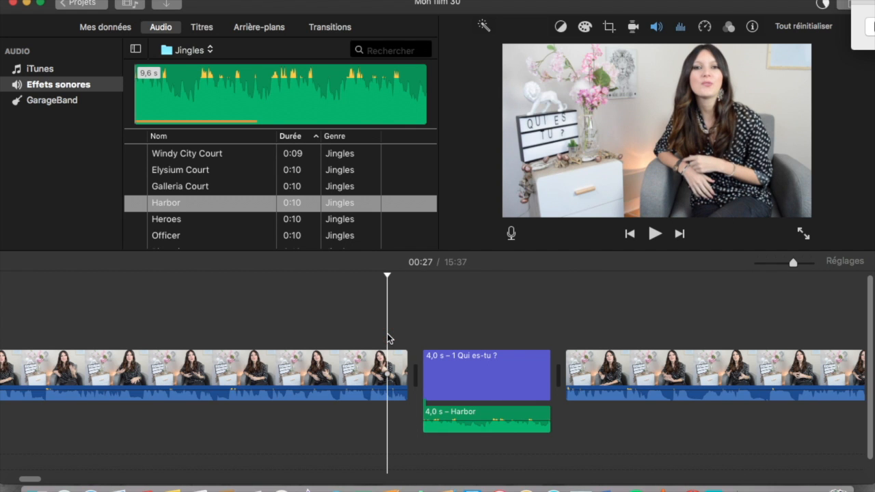
{"action": "left_click", "coordinate": [654, 233]}
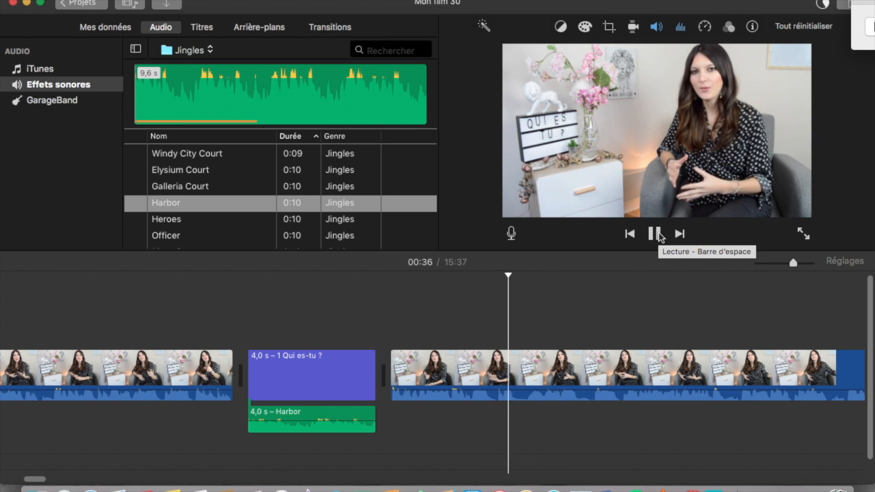
{"action": "left_click", "coordinate": [659, 236]}
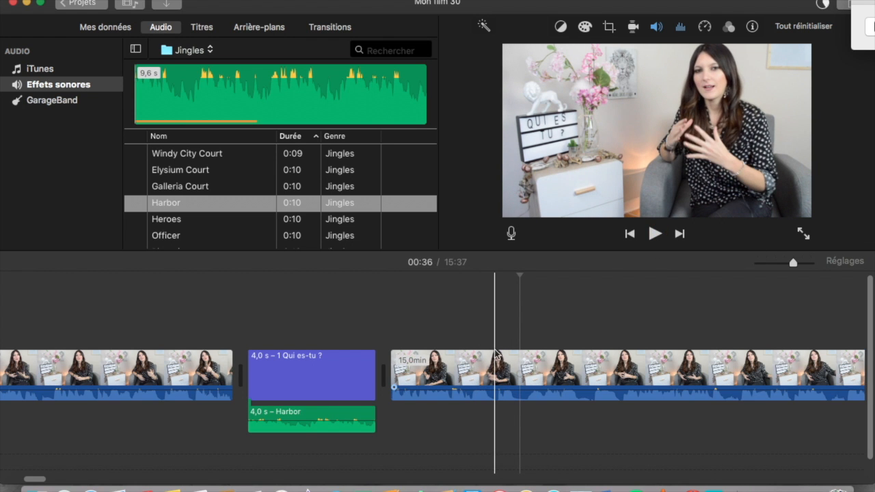
Step: Split the armchair clip after the title at 00:35 and again at 00:36 to isolate a short segment
{"action": "left_click", "coordinate": [497, 366]}
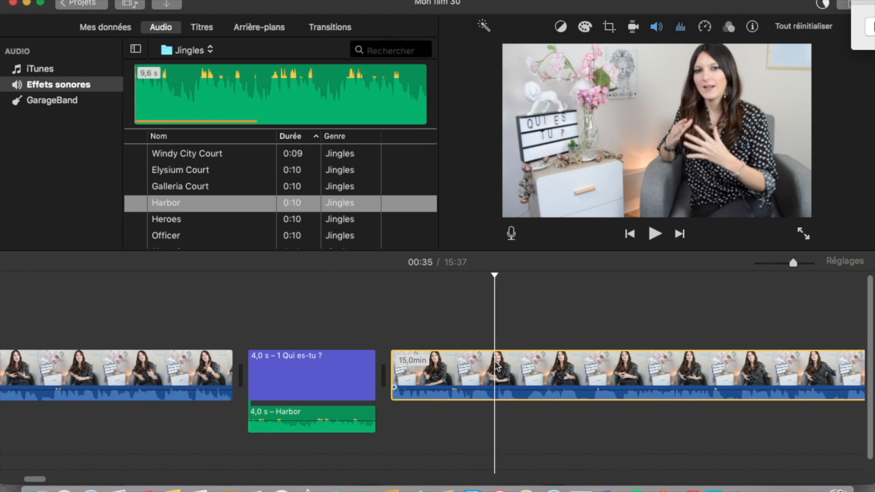
{"action": "right_click", "coordinate": [497, 367]}
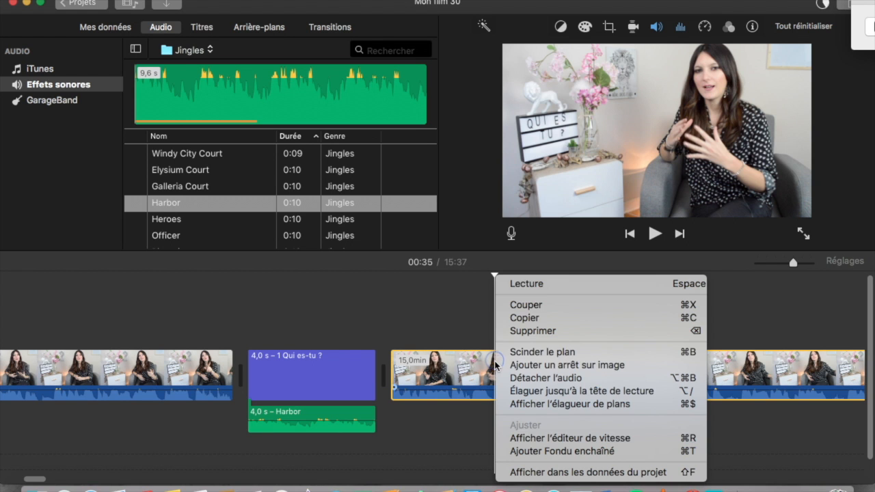
{"action": "left_click", "coordinate": [520, 353]}
{"action": "left_click", "coordinate": [522, 367]}
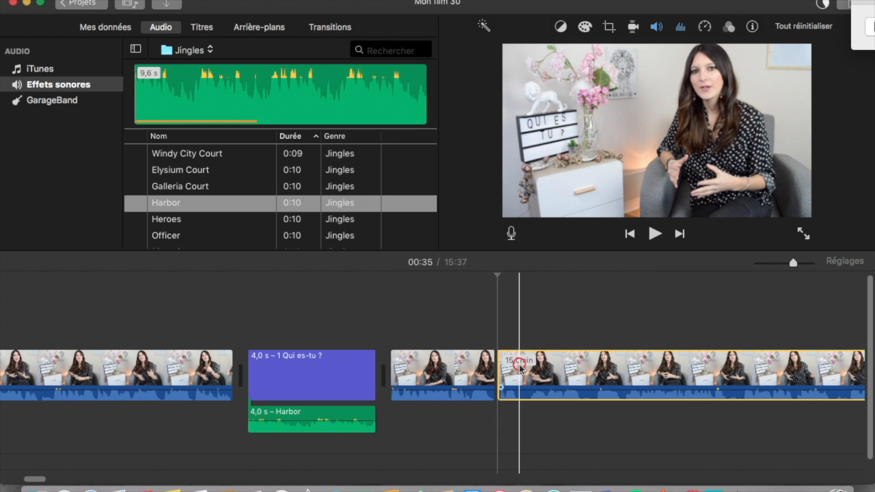
{"action": "right_click", "coordinate": [521, 367]}
{"action": "left_click", "coordinate": [541, 352]}
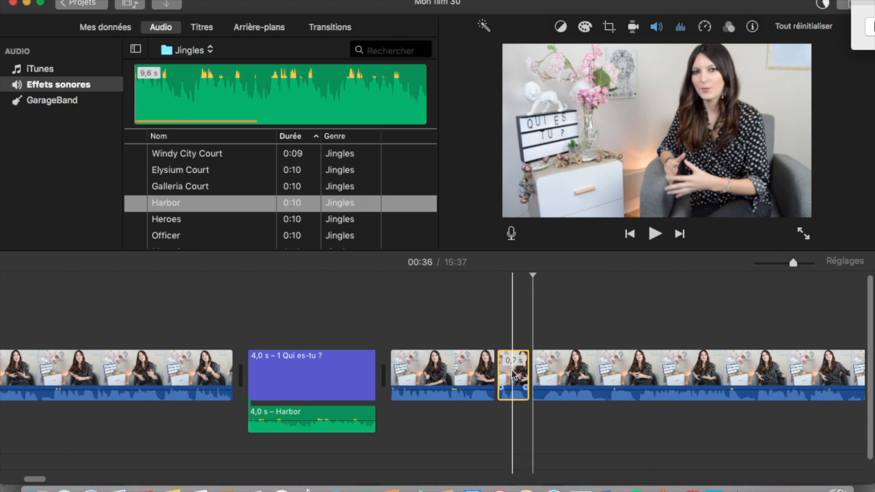
Step: Apply Crop to Fill to the short segment, shrinking the frame and shifting it toward the left of the image
{"action": "left_click", "coordinate": [609, 27]}
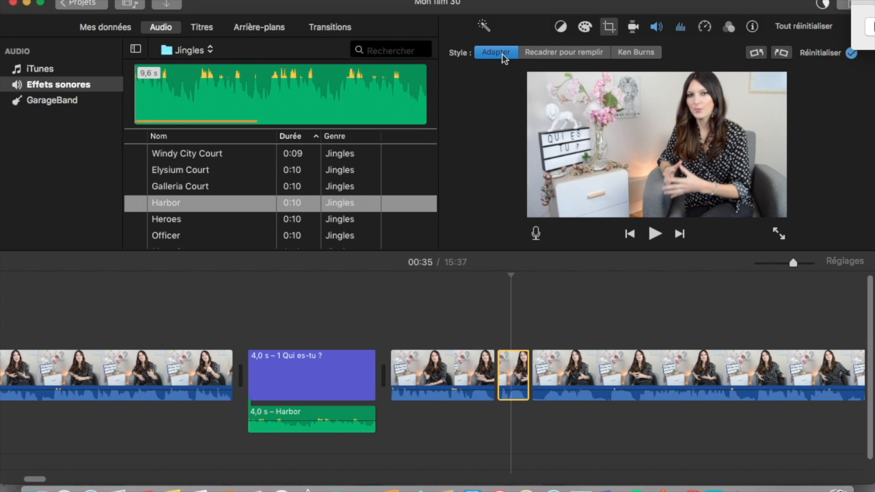
{"action": "left_click", "coordinate": [553, 55]}
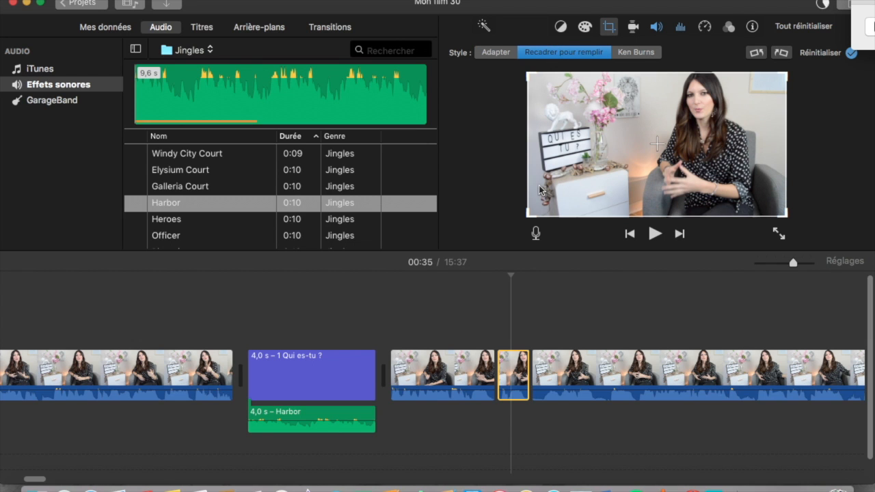
{"action": "left_click_drag", "start_coordinate": [531, 212], "coordinate": [593, 179]}
{"action": "left_click_drag", "start_coordinate": [682, 154], "coordinate": [635, 154]}
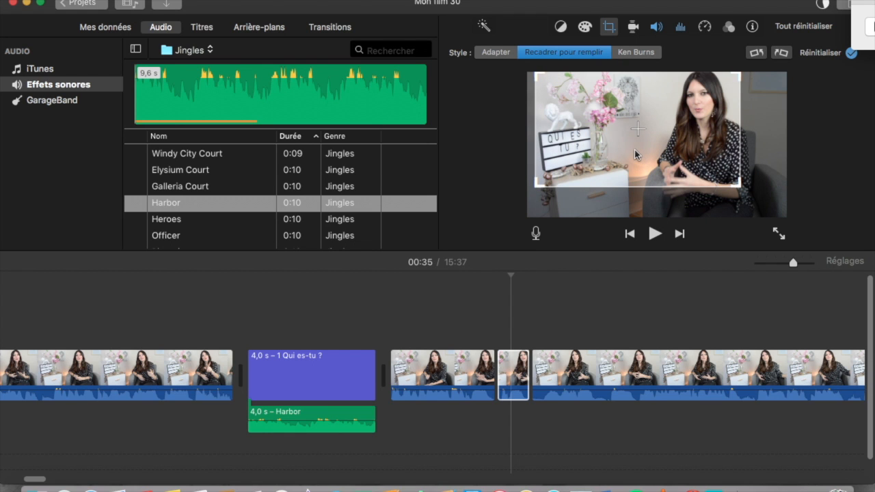
Step: Play back the cropped segment, replay it from just before the first cut and pause at 00:38
{"action": "left_click", "coordinate": [655, 235]}
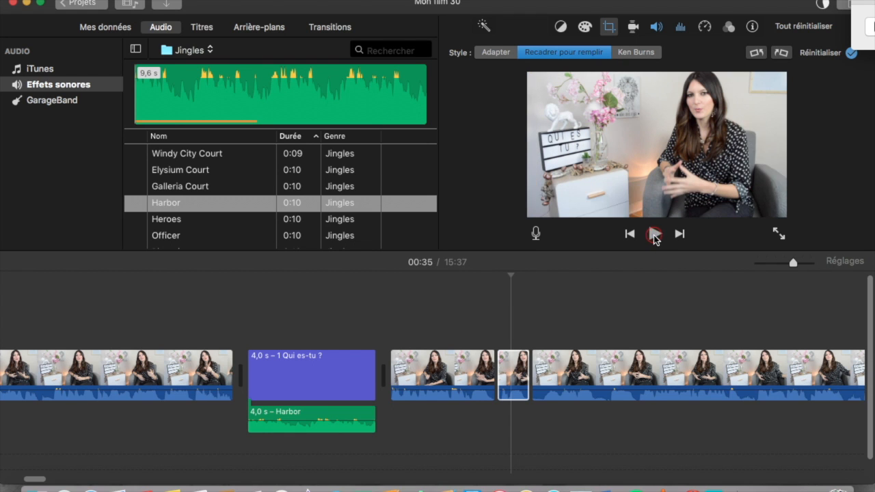
{"action": "left_click", "coordinate": [655, 234]}
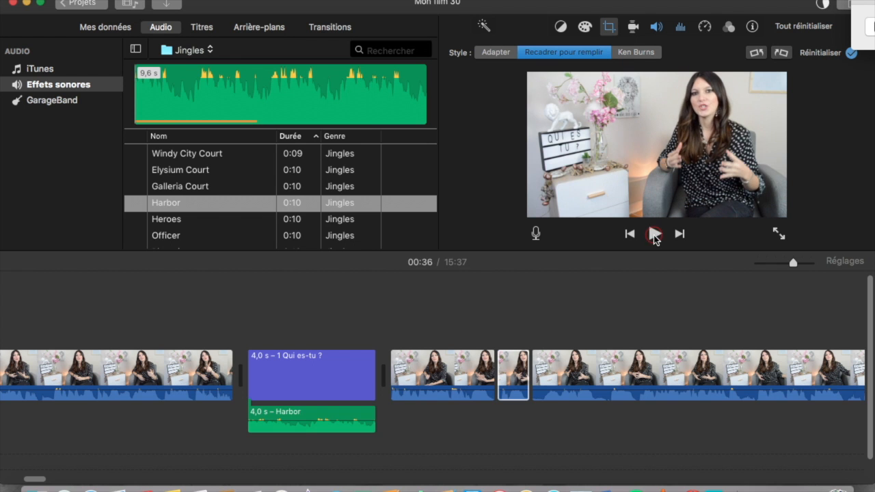
{"action": "left_click", "coordinate": [471, 339]}
{"action": "left_click", "coordinate": [479, 329]}
{"action": "left_click", "coordinate": [655, 234]}
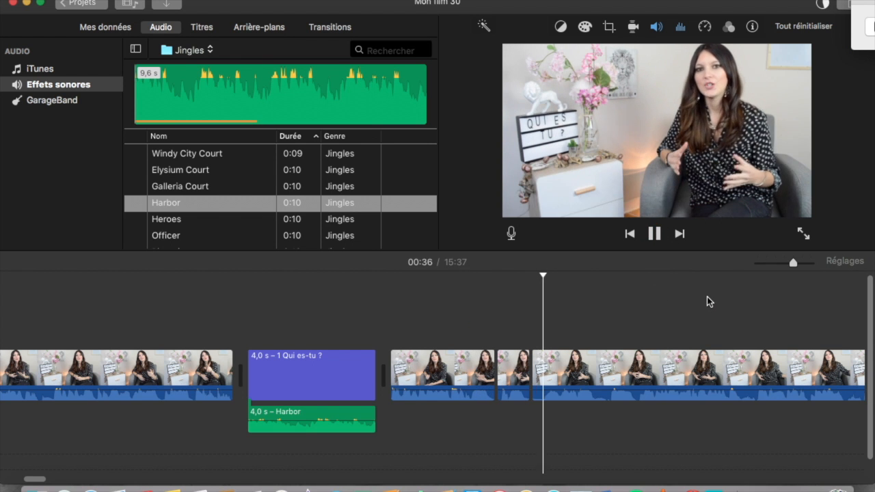
{"action": "scroll", "coordinate": [707, 301], "scroll_direction": "right", "scroll_amount": 3}
{"action": "left_click", "coordinate": [654, 233]}
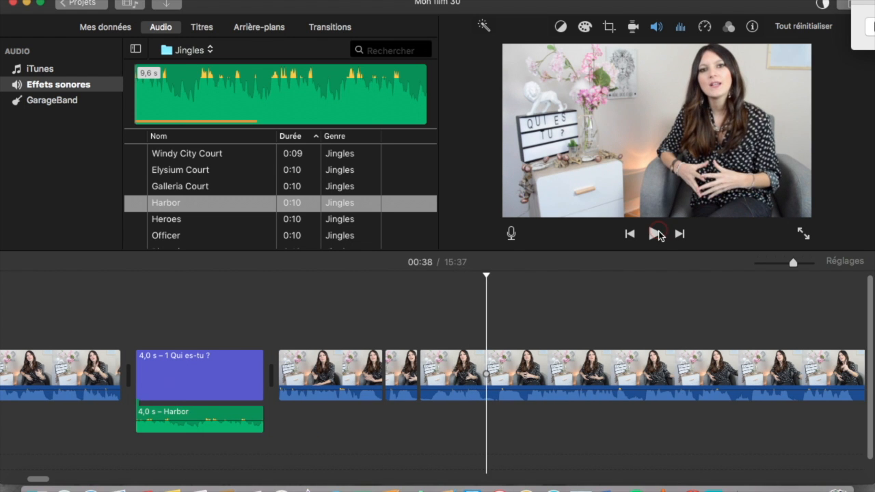
Step: Move the short segment's crop frame to the image's right edge and enlarge it to nearly the full picture
{"action": "left_click", "coordinate": [404, 369]}
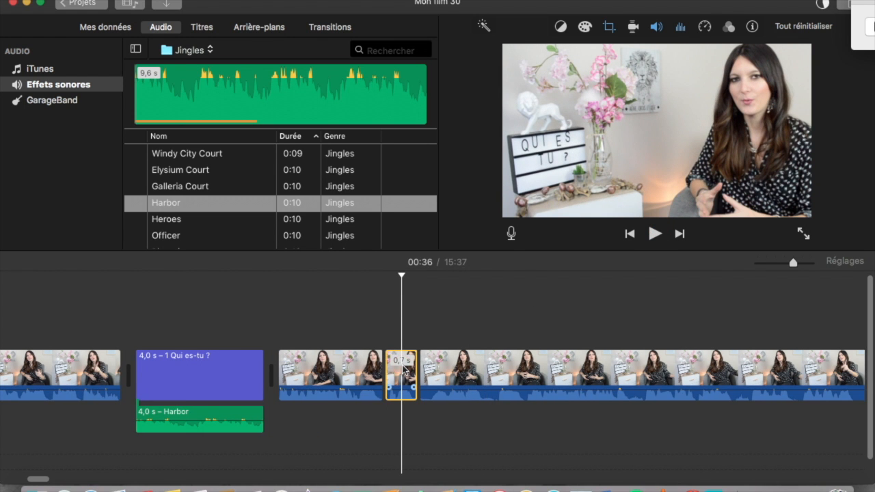
{"action": "left_click", "coordinate": [611, 26]}
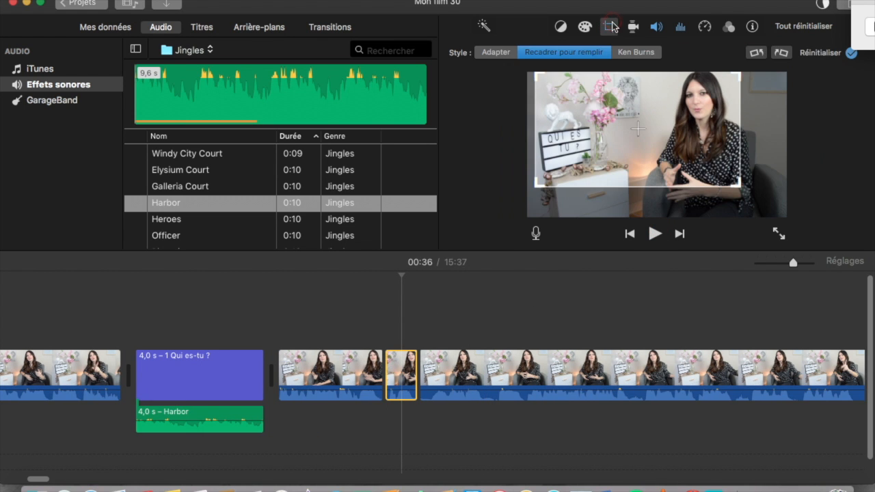
{"action": "left_click_drag", "start_coordinate": [607, 148], "coordinate": [653, 149]}
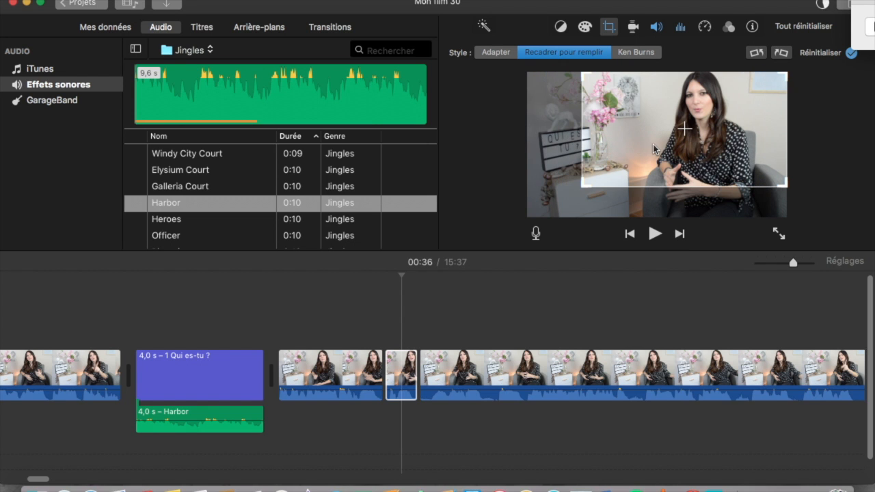
{"action": "left_click_drag", "start_coordinate": [579, 186], "coordinate": [529, 209]}
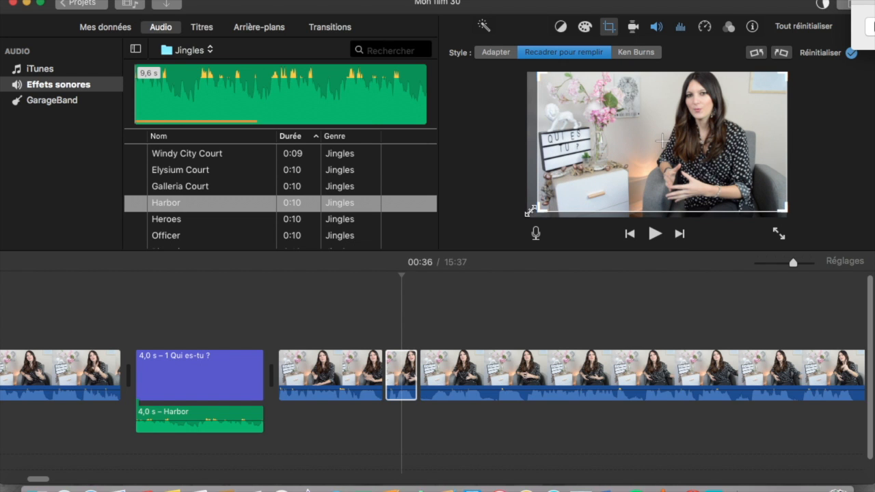
Step: Play back the adjusted zoom, replaying the footage from just before the short segment
{"action": "left_click", "coordinate": [654, 233]}
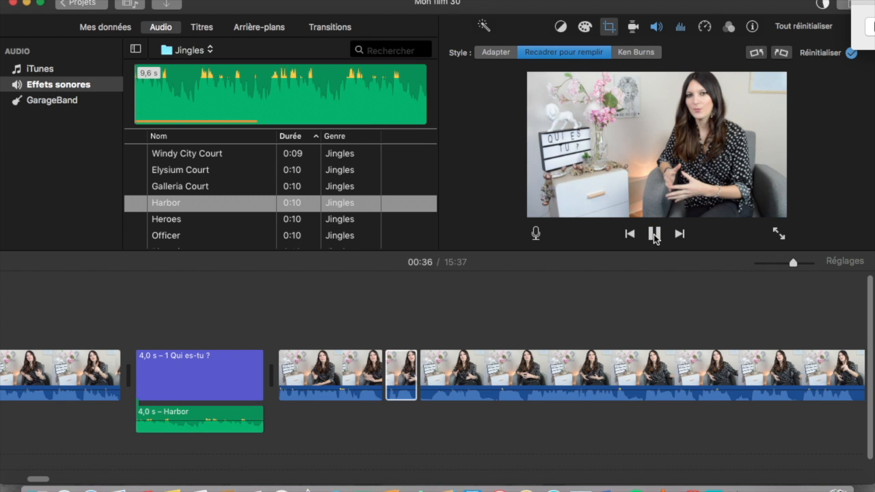
{"action": "left_click", "coordinate": [654, 234]}
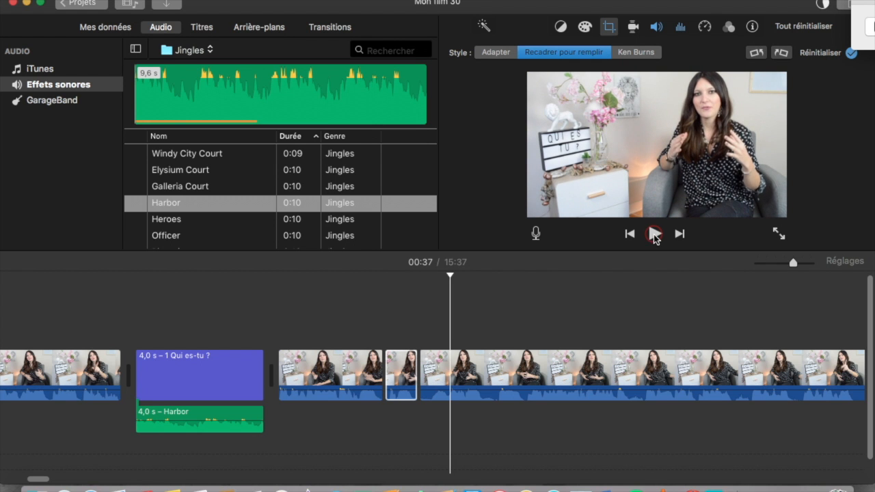
{"action": "left_click", "coordinate": [361, 342]}
{"action": "left_click", "coordinate": [367, 333]}
{"action": "left_click", "coordinate": [655, 234]}
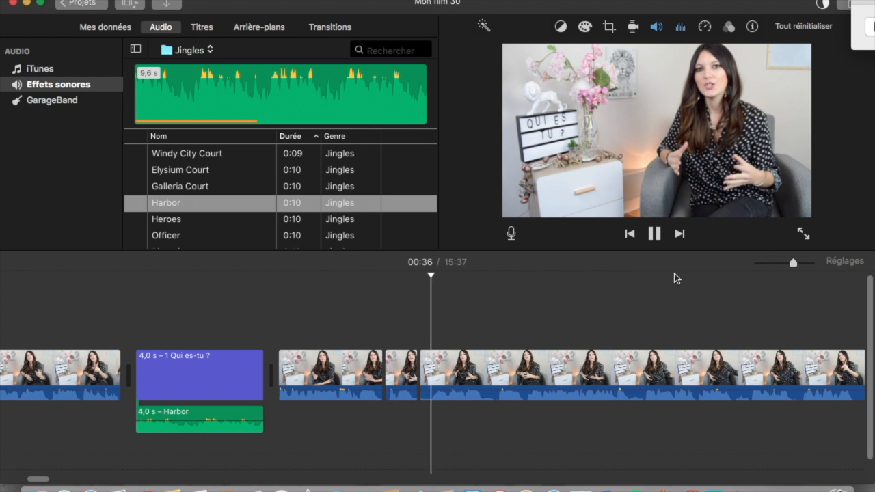
{"action": "scroll", "coordinate": [743, 293], "scroll_direction": "right", "scroll_amount": 1}
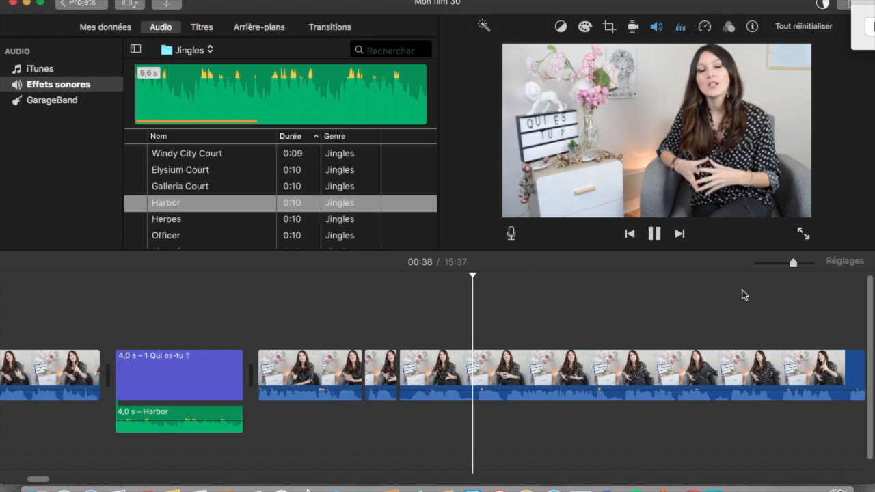
Step: Split the long filmed clip at 00:39 and again at 00:46 to isolate a segment
{"action": "left_click", "coordinate": [659, 234]}
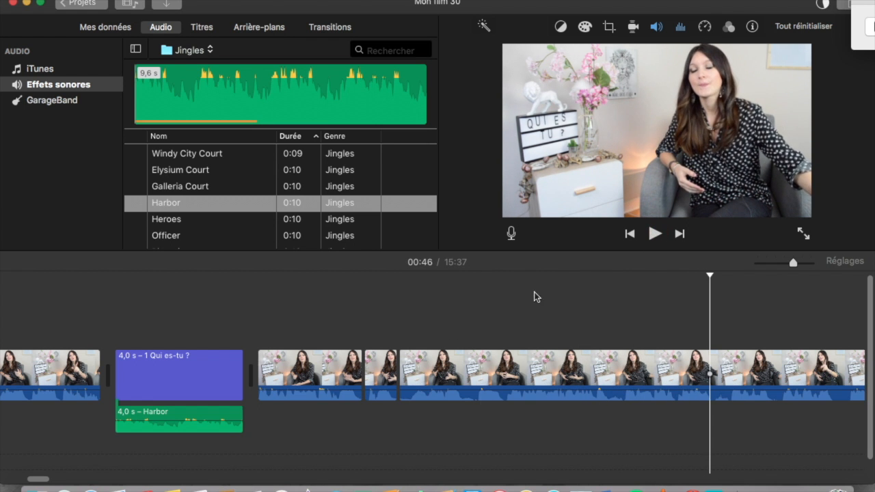
{"action": "left_click", "coordinate": [506, 357]}
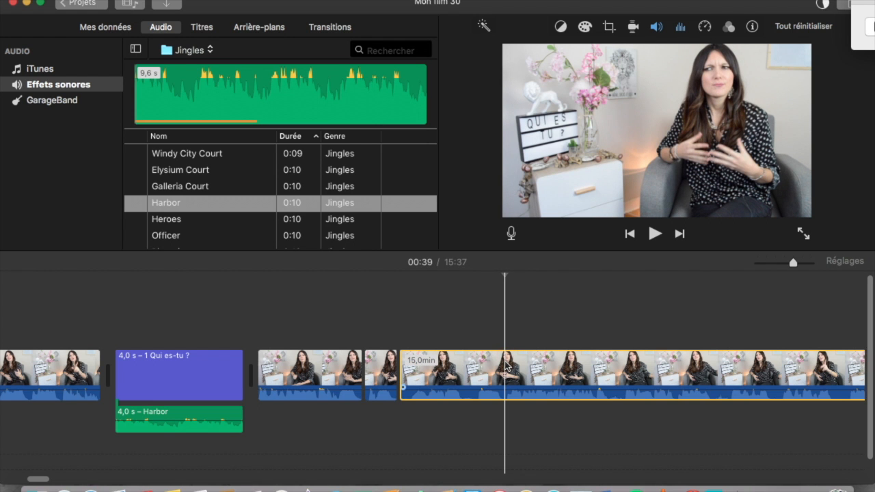
{"action": "right_click", "coordinate": [506, 365]}
{"action": "left_click", "coordinate": [529, 354]}
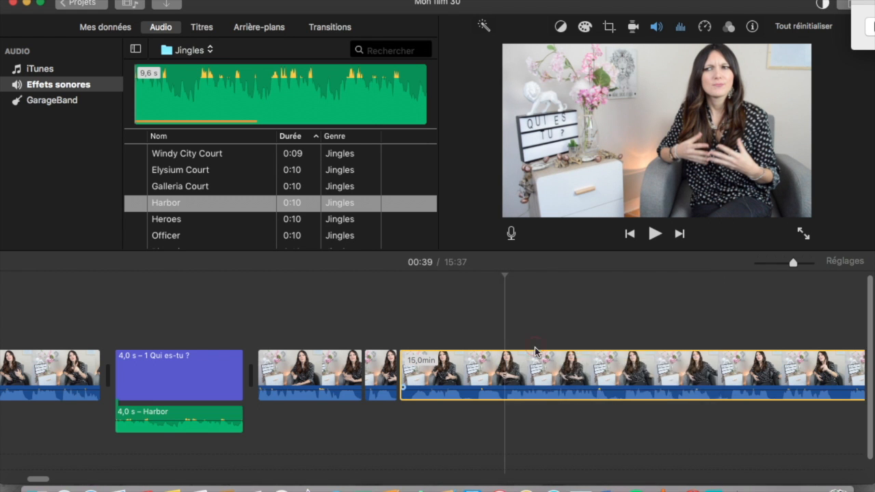
{"action": "left_click", "coordinate": [715, 369]}
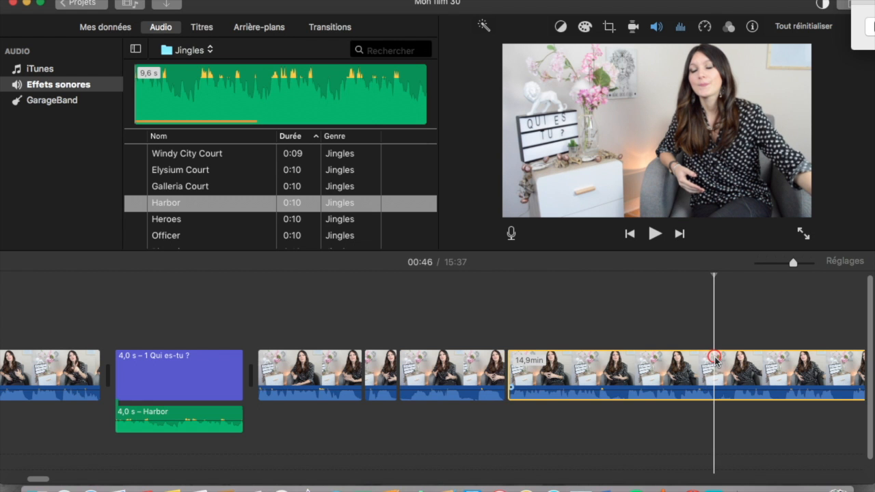
{"action": "right_click", "coordinate": [715, 369]}
{"action": "left_click", "coordinate": [700, 354]}
Step: Apply the Ken Burns effect to the isolated segment and shift its end frame toward the upper left of the image
{"action": "left_click", "coordinate": [602, 370]}
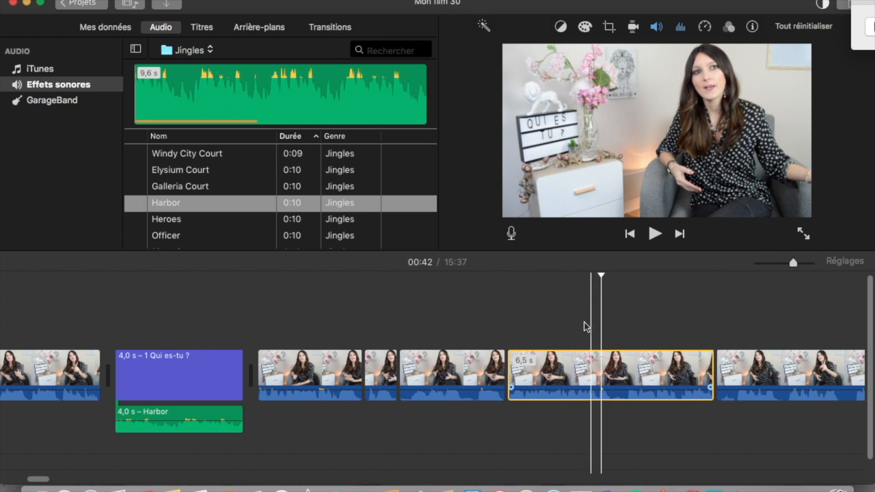
{"action": "left_click", "coordinate": [608, 28]}
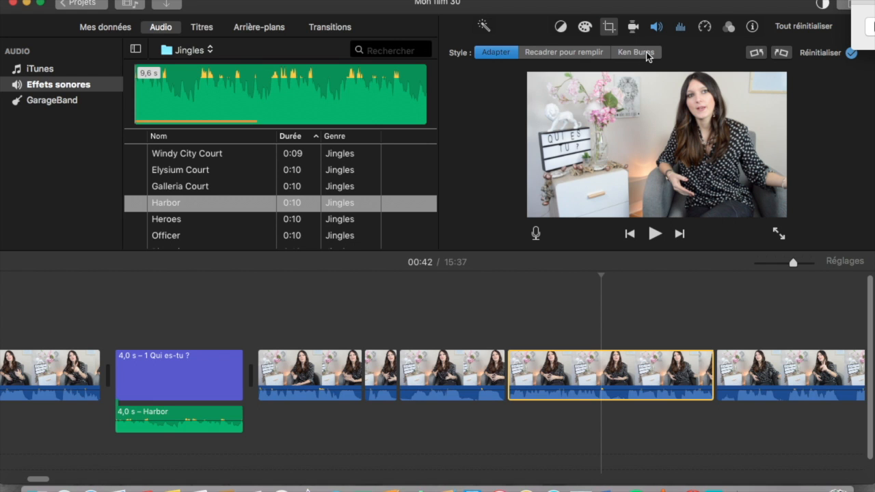
{"action": "left_click", "coordinate": [636, 53]}
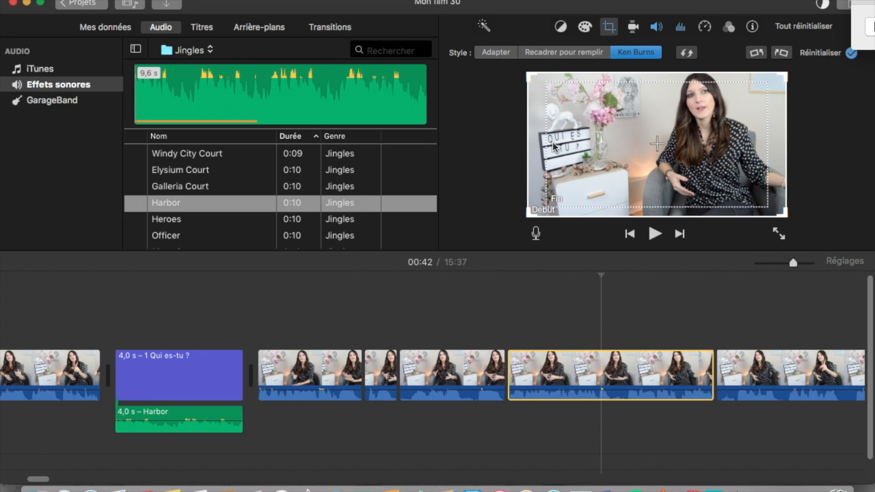
{"action": "left_click", "coordinate": [614, 190]}
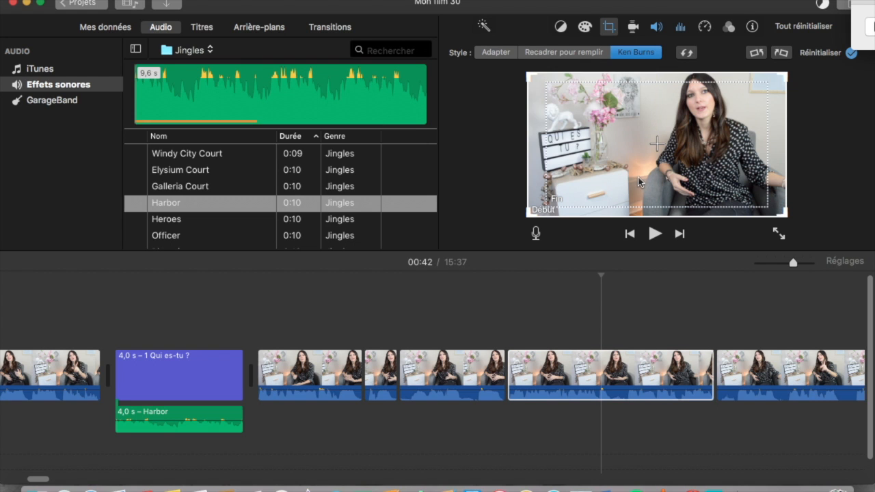
{"action": "left_click", "coordinate": [555, 200]}
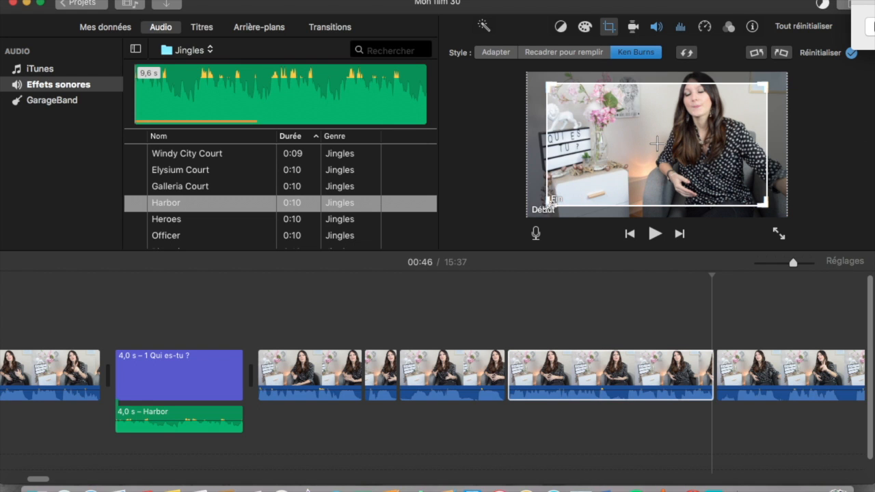
{"action": "left_click_drag", "start_coordinate": [630, 186], "coordinate": [618, 176]}
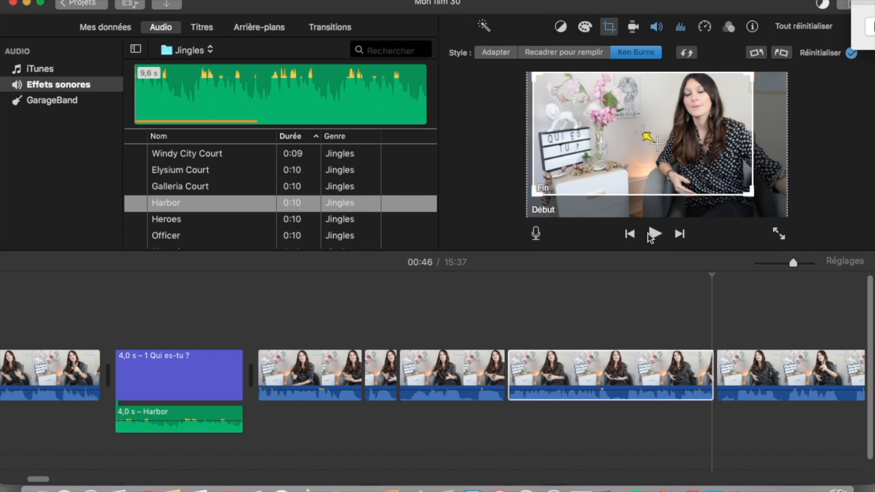
Step: Play back the Ken Burns zoom from just before the segment and pause shortly after it ends
{"action": "left_click", "coordinate": [654, 234]}
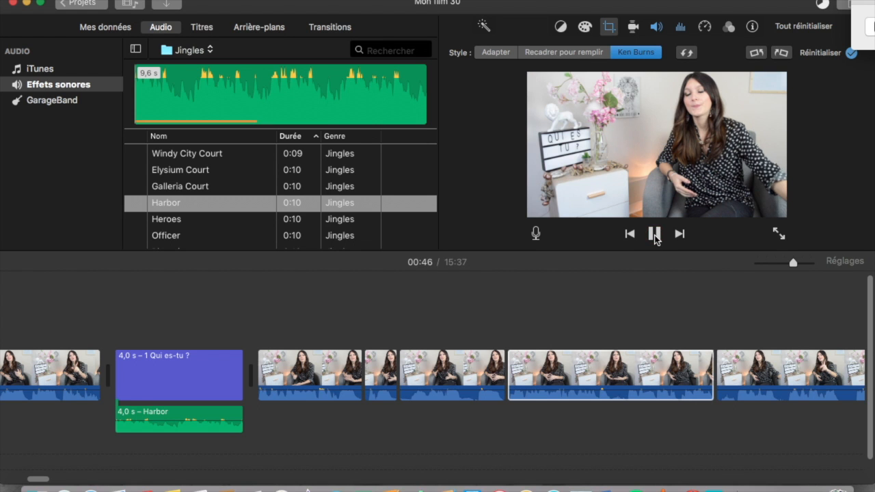
{"action": "left_click", "coordinate": [485, 324]}
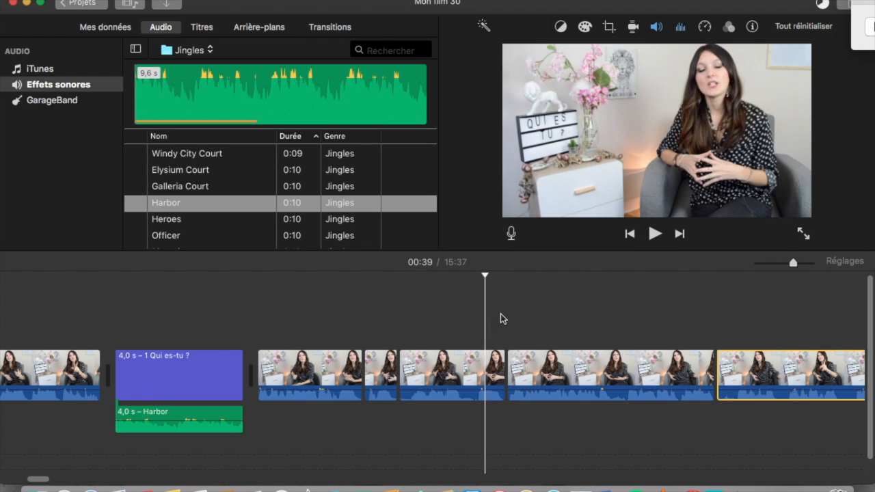
{"action": "left_click", "coordinate": [655, 234]}
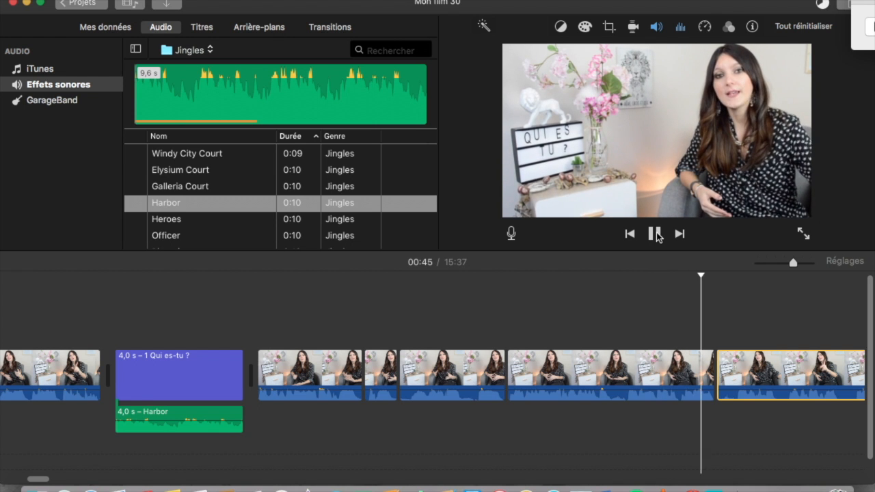
{"action": "left_click", "coordinate": [655, 234]}
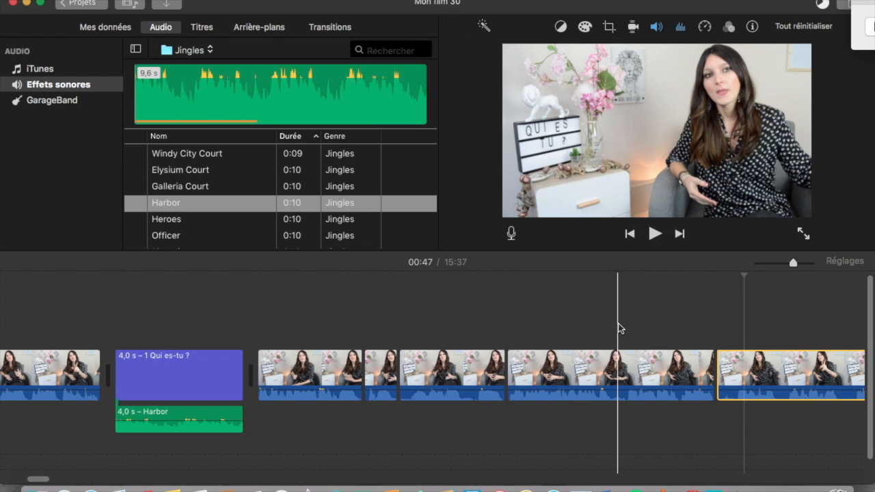
Step: Select the long clip after the zoomed segment and examine its color balance, color correction, cropping, stabilization and volume settings
{"action": "scroll", "coordinate": [618, 329], "scroll_direction": "right", "scroll_amount": 8}
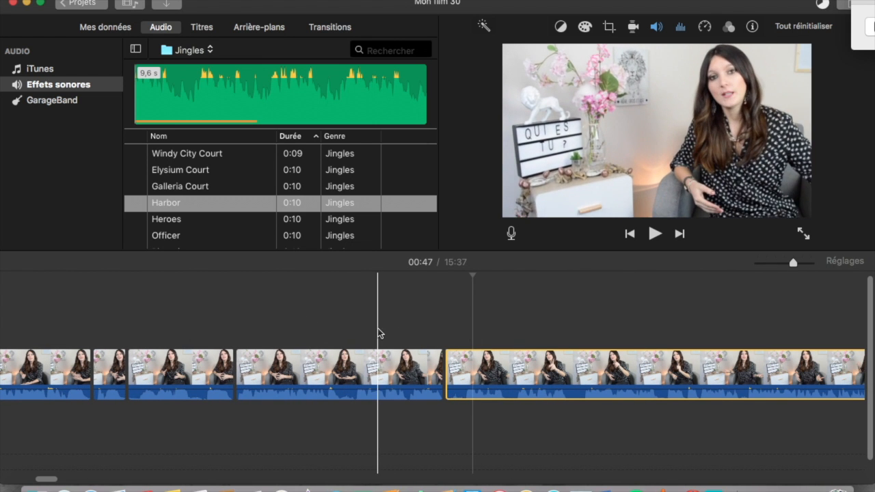
{"action": "left_click", "coordinate": [494, 374]}
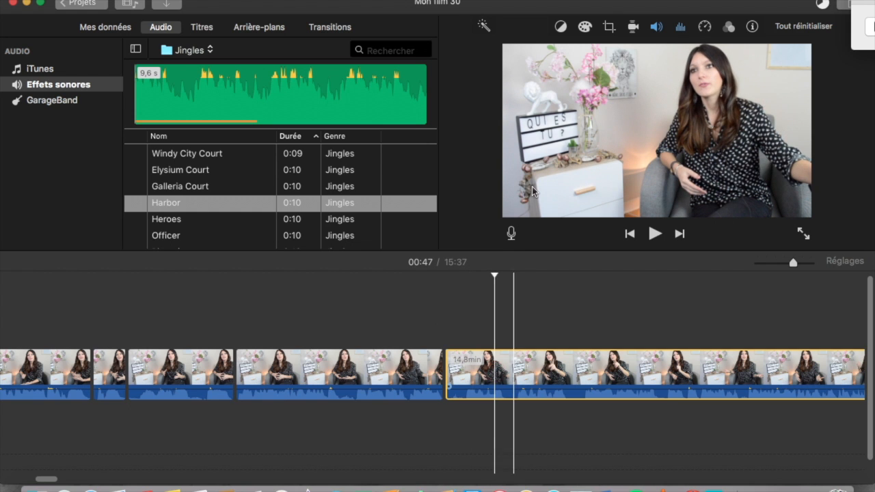
{"action": "left_click", "coordinate": [561, 27]}
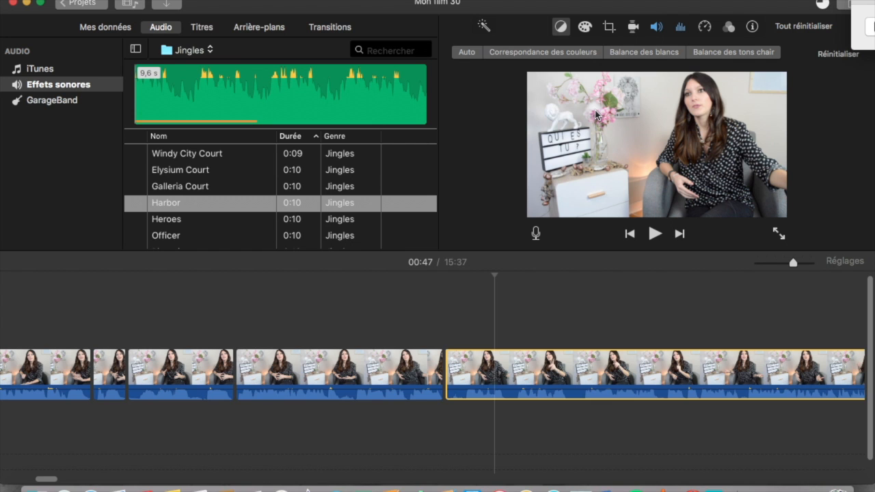
{"action": "left_click", "coordinate": [585, 29]}
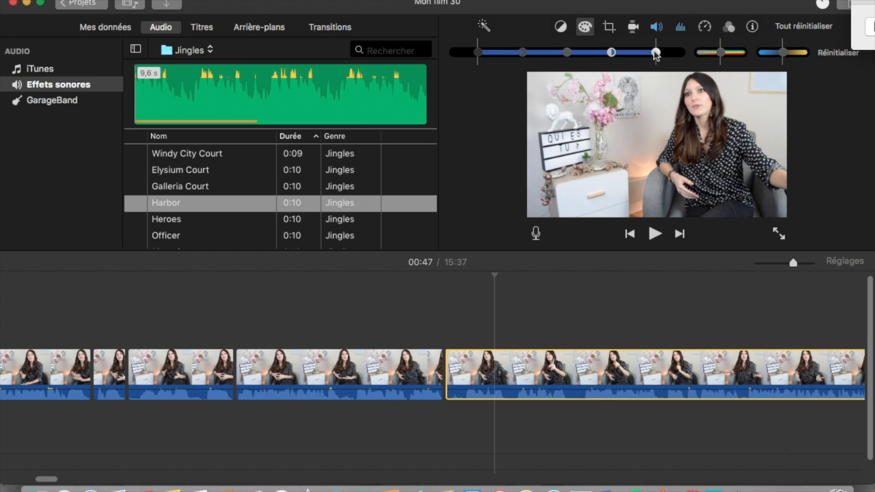
{"action": "left_click", "coordinate": [609, 27]}
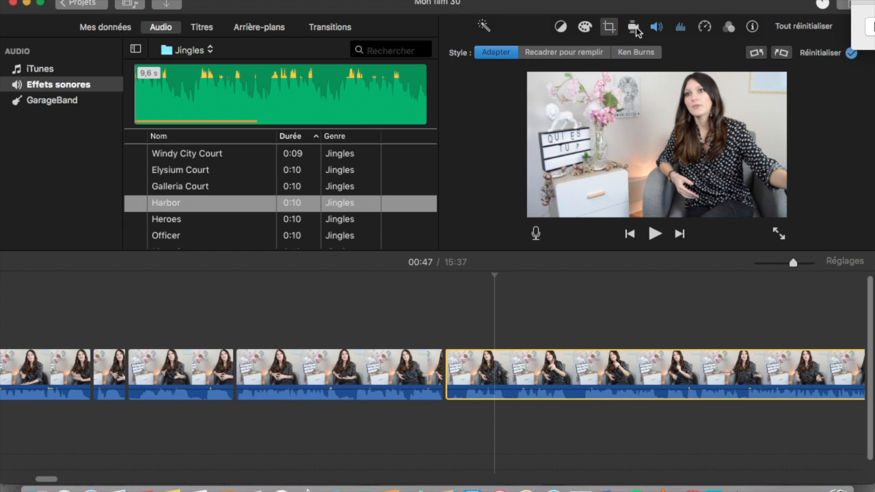
{"action": "left_click", "coordinate": [635, 28]}
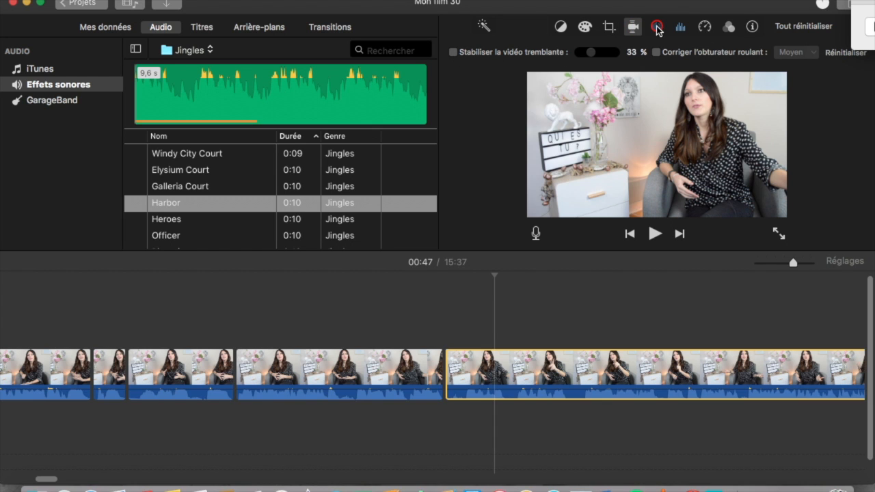
{"action": "left_click", "coordinate": [656, 28]}
Step: Examine the clip's background noise reduction, equalizer presets and speed options
{"action": "left_click", "coordinate": [681, 27]}
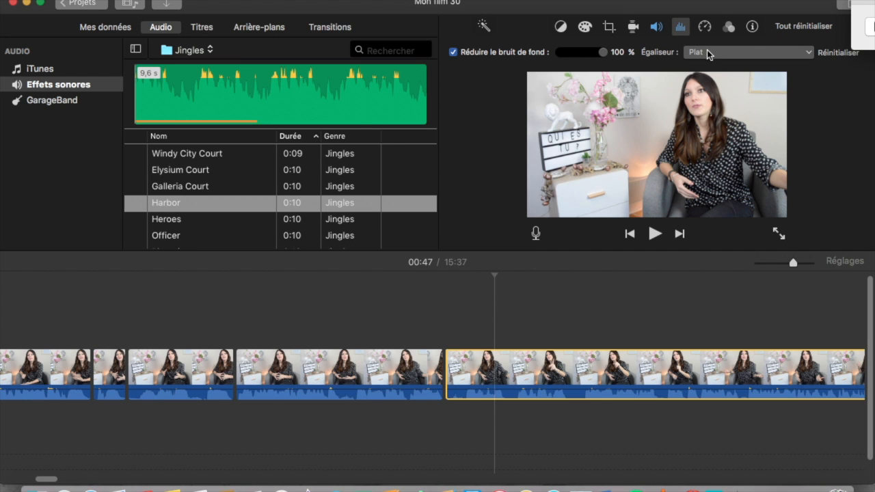
{"action": "left_click", "coordinate": [741, 56]}
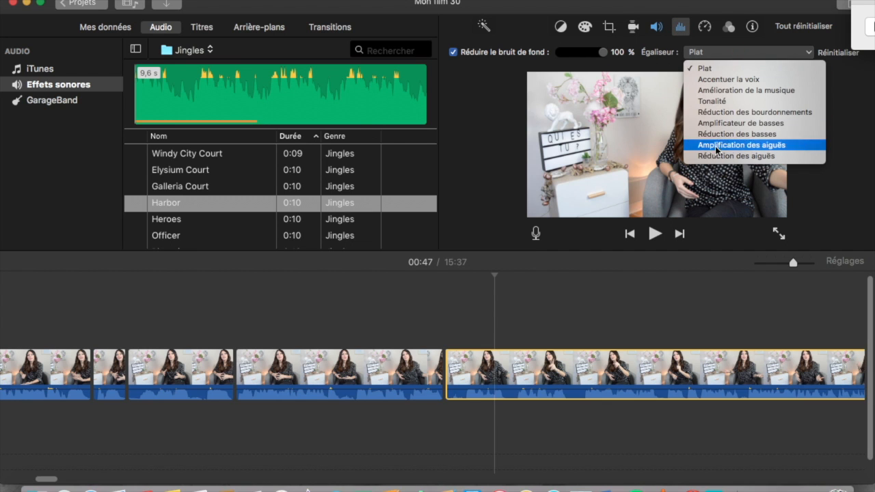
{"action": "left_click", "coordinate": [846, 107]}
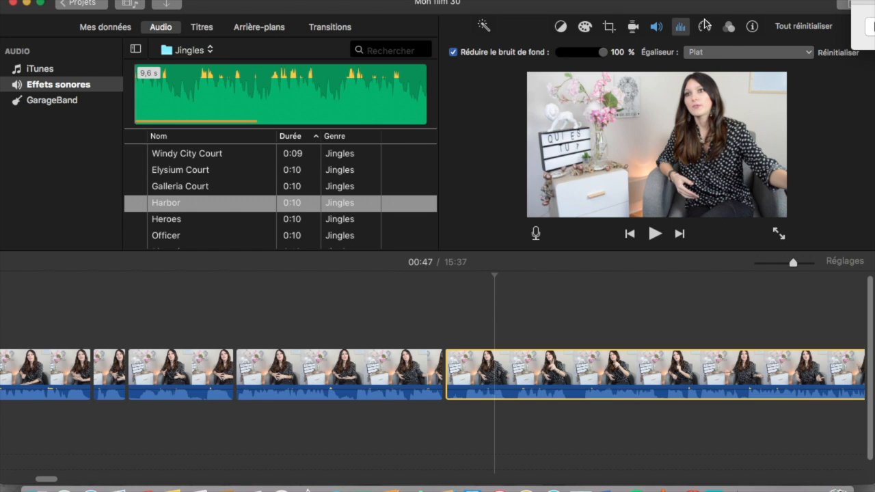
{"action": "left_click", "coordinate": [705, 27]}
{"action": "left_click", "coordinate": [537, 53]}
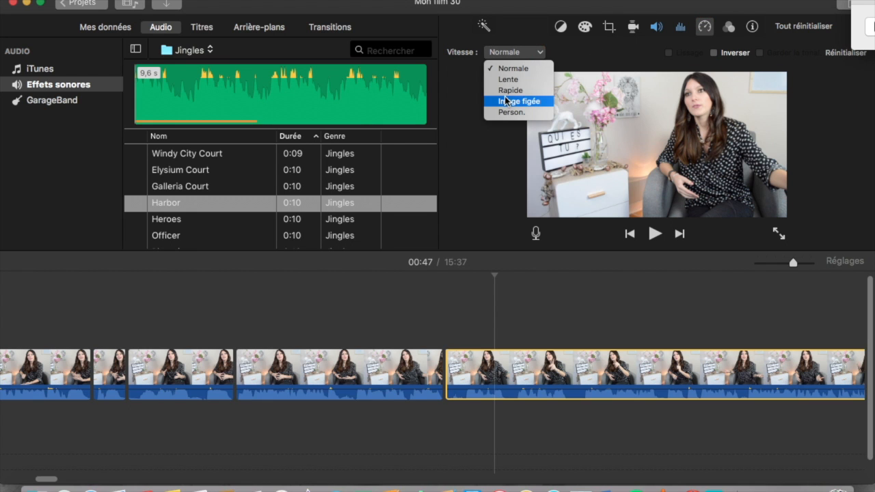
{"action": "left_click", "coordinate": [733, 96]}
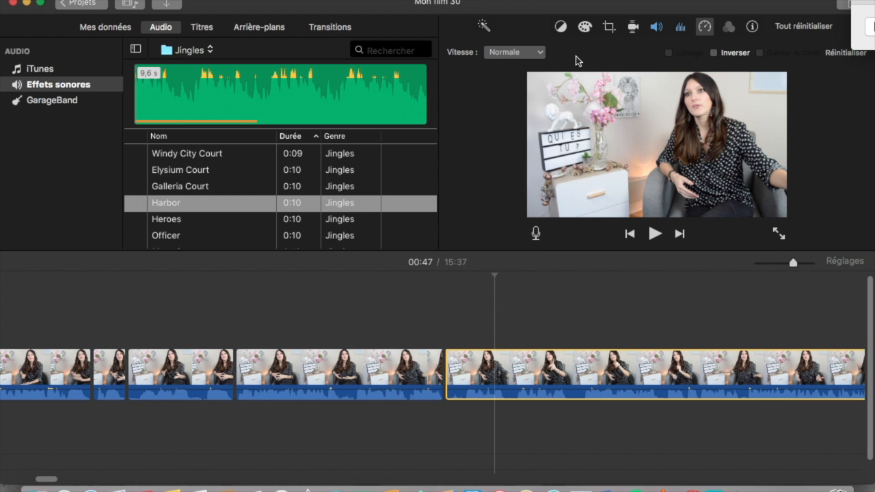
Step: Preview the available clip filters and audio effects without choosing any, and examine the clip's information
{"action": "left_click", "coordinate": [729, 27]}
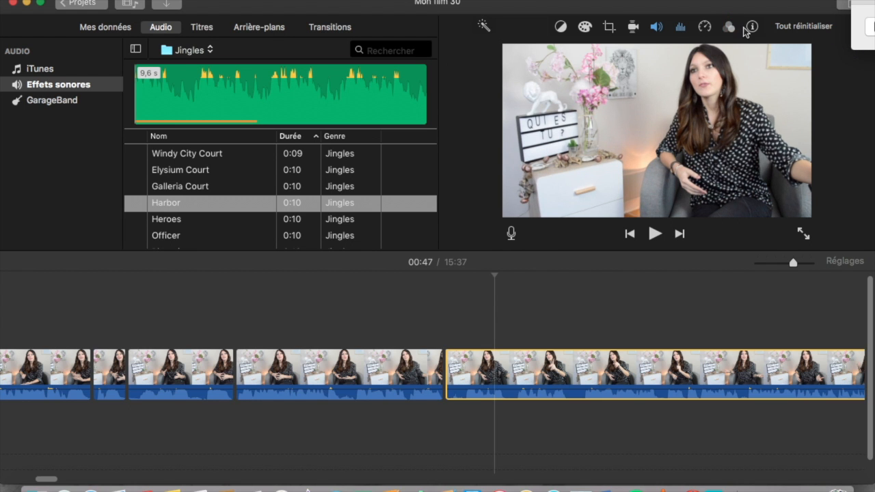
{"action": "left_click", "coordinate": [575, 53]}
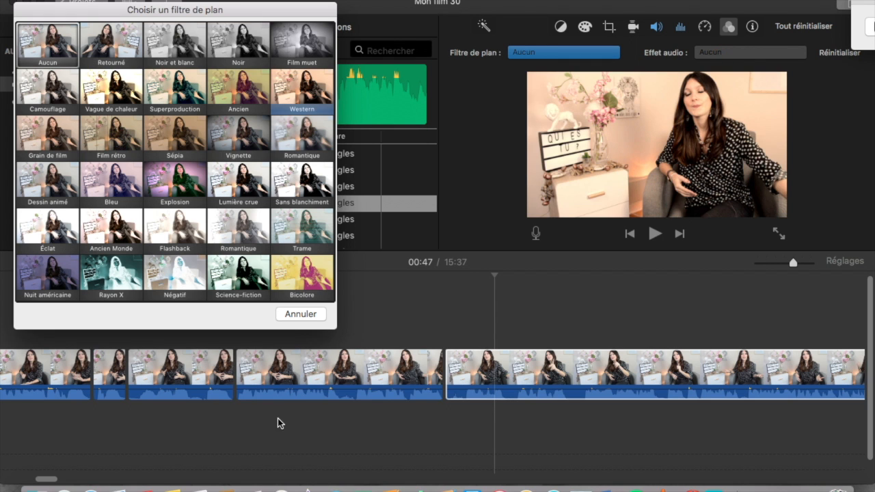
{"action": "left_click", "coordinate": [299, 313]}
{"action": "left_click", "coordinate": [718, 55]}
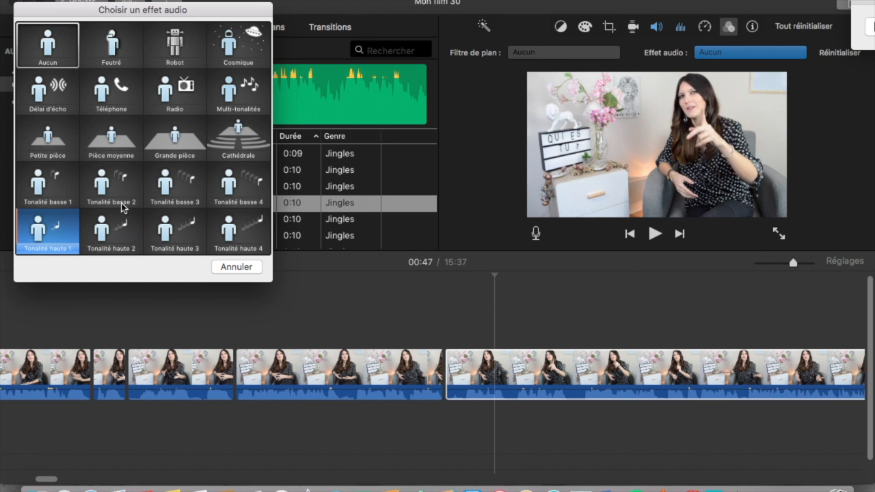
{"action": "left_click", "coordinate": [252, 266]}
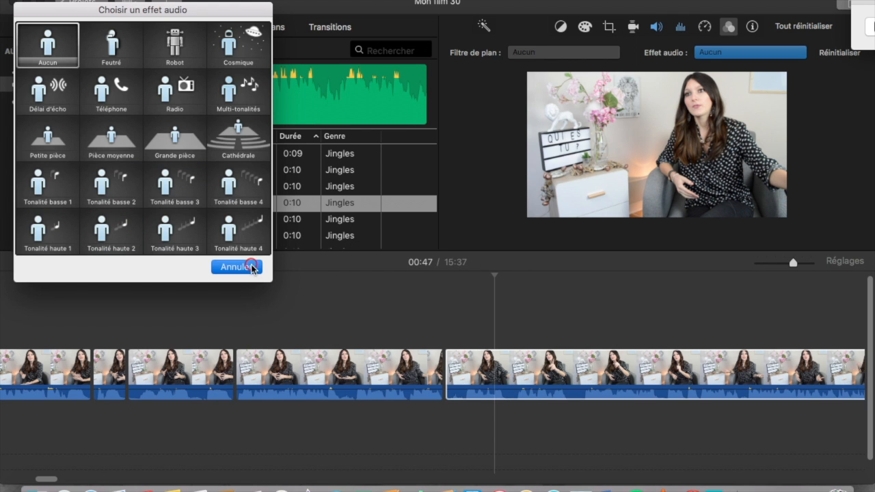
{"action": "left_click", "coordinate": [752, 27]}
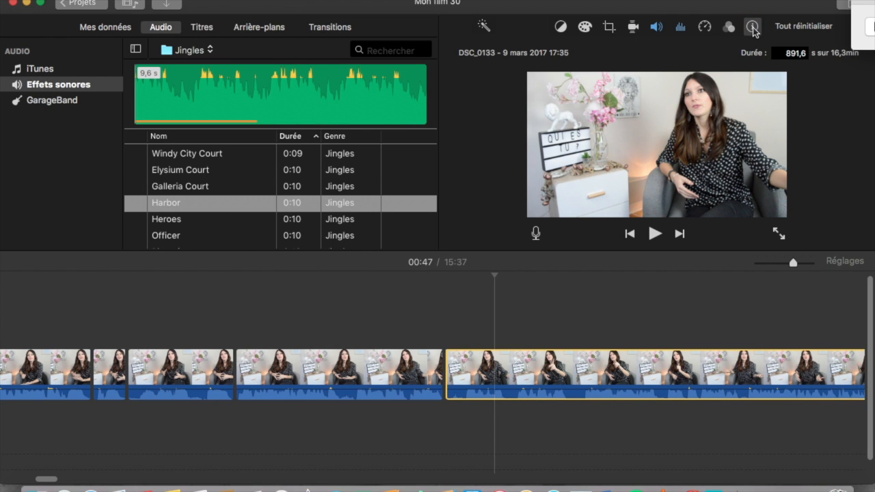
{"action": "left_click", "coordinate": [731, 27]}
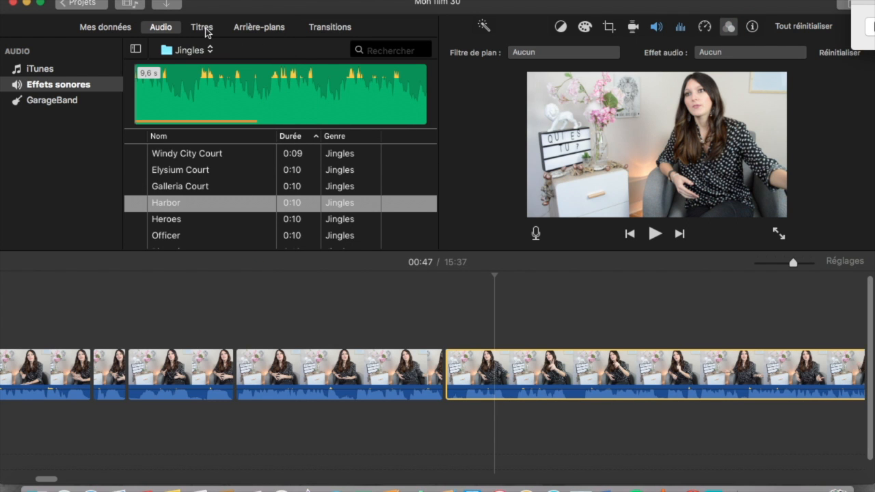
Step: Browse the project media, titles, maps and backgrounds, and the available transitions
{"action": "left_click", "coordinate": [106, 27]}
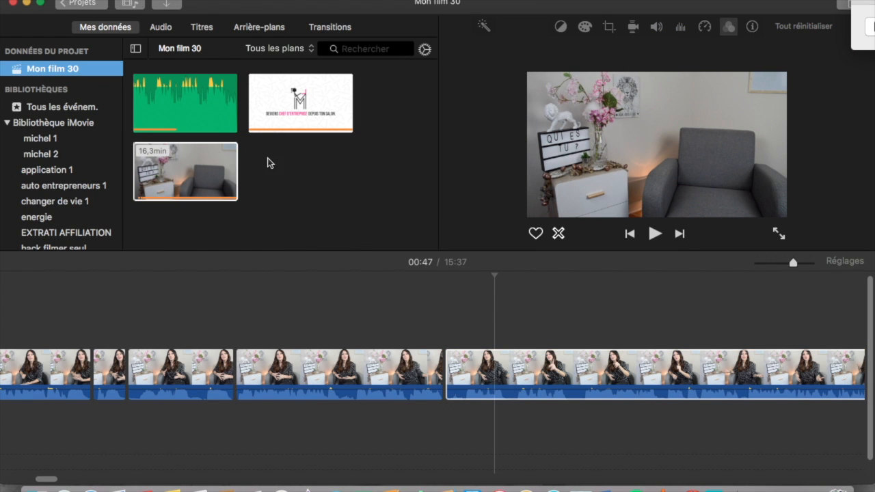
{"action": "left_click", "coordinate": [202, 28]}
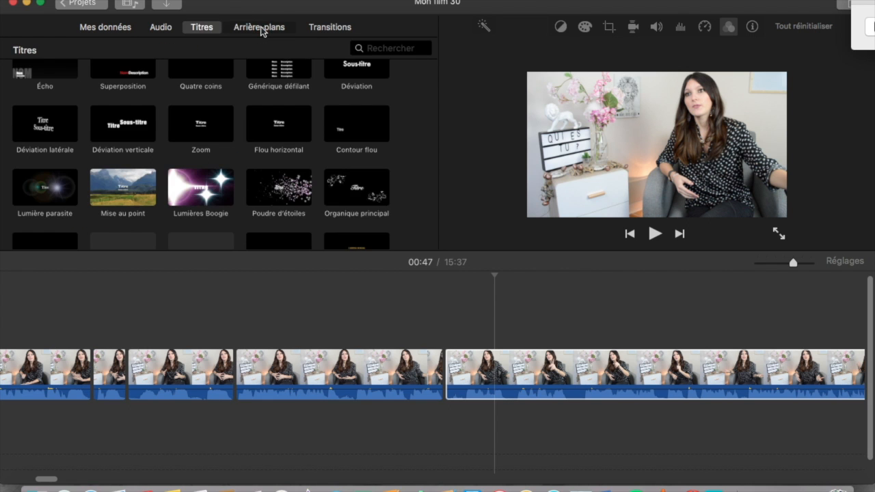
{"action": "left_click", "coordinate": [262, 30]}
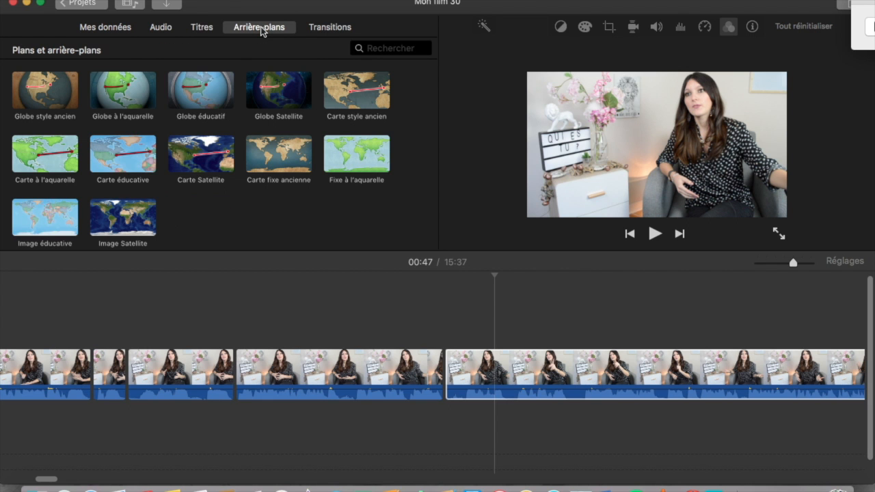
{"action": "left_click", "coordinate": [331, 29]}
{"action": "scroll", "coordinate": [277, 207], "scroll_direction": "down", "scroll_amount": 5}
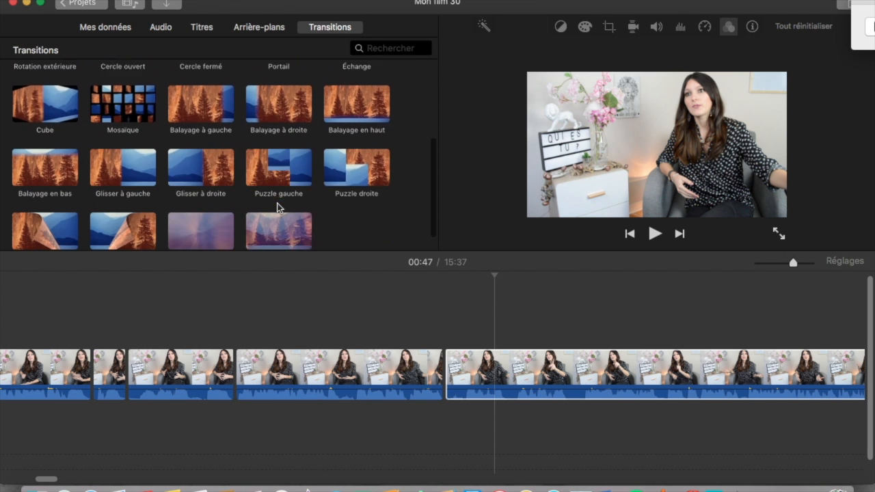
Step: Look through the full list of transitions, reselect the long clip and hide its clip filter and audio effect settings
{"action": "scroll", "coordinate": [278, 207], "scroll_direction": "up", "scroll_amount": 5}
{"action": "scroll", "coordinate": [278, 207], "scroll_direction": "down", "scroll_amount": 5}
{"action": "scroll", "coordinate": [277, 208], "scroll_direction": "up", "scroll_amount": 5}
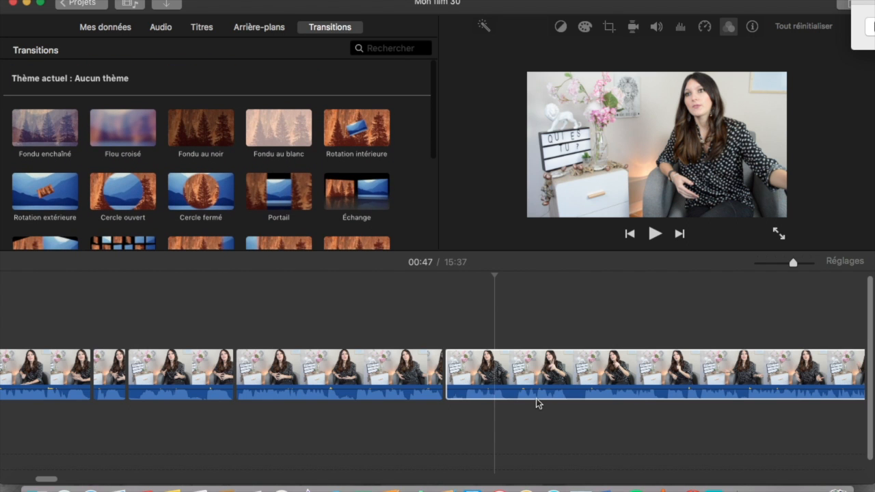
{"action": "left_click", "coordinate": [537, 403]}
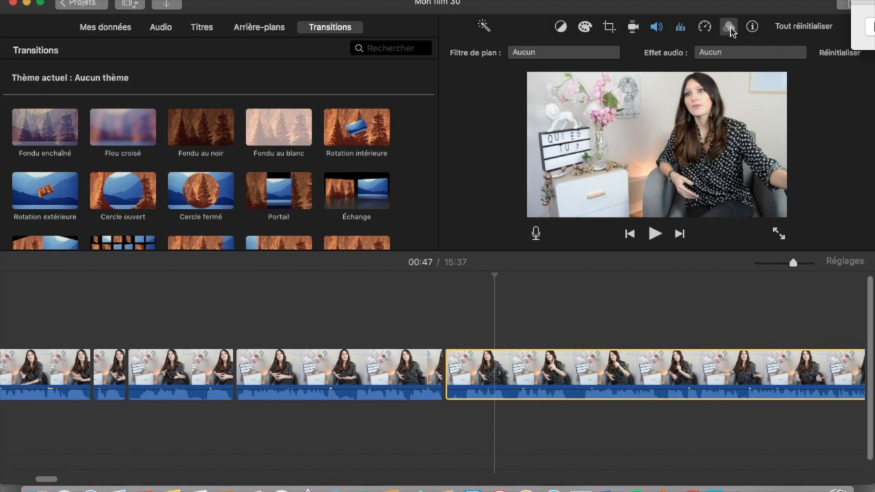
{"action": "left_click", "coordinate": [730, 27]}
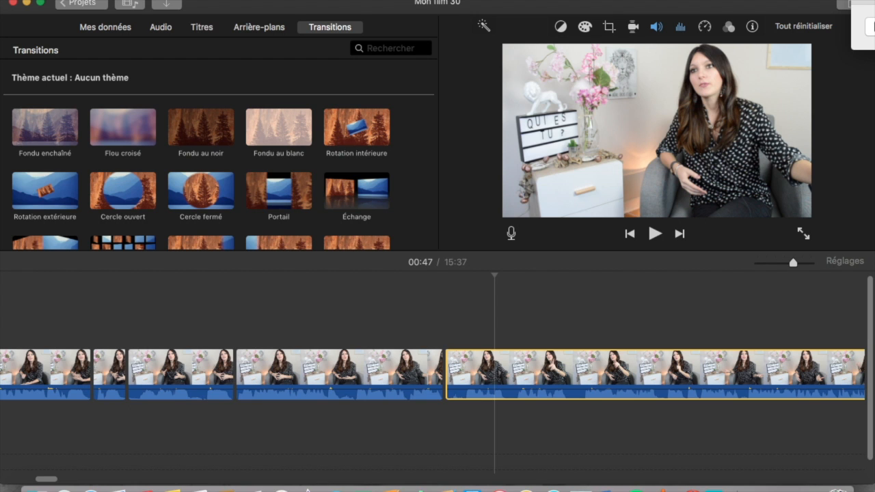
Step: Examine the film's file export settings for format, resolution, quality and compression, and close them without exporting
{"action": "left_click", "coordinate": [858, 2]}
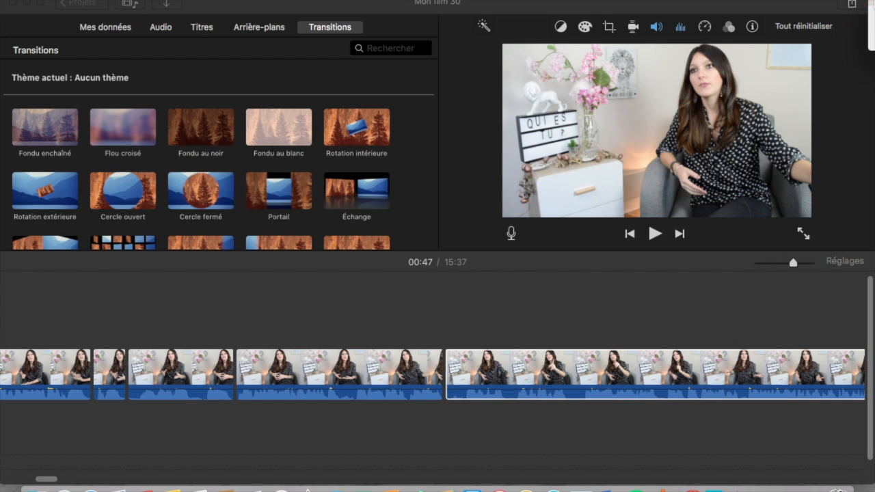
{"action": "left_click", "coordinate": [851, 5]}
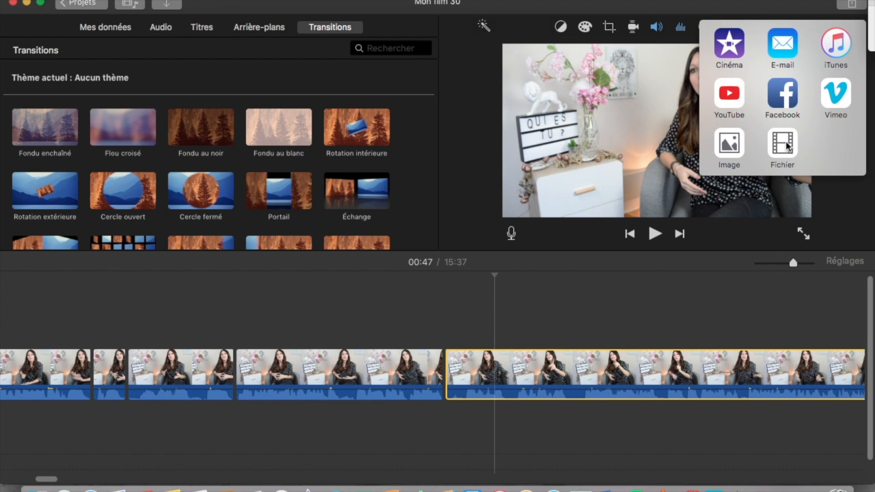
{"action": "left_click", "coordinate": [787, 146]}
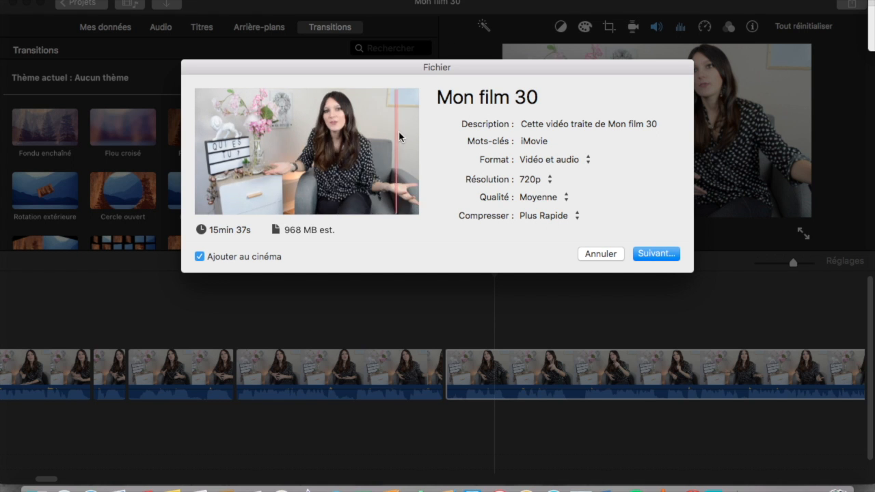
{"action": "left_click", "coordinate": [612, 255]}
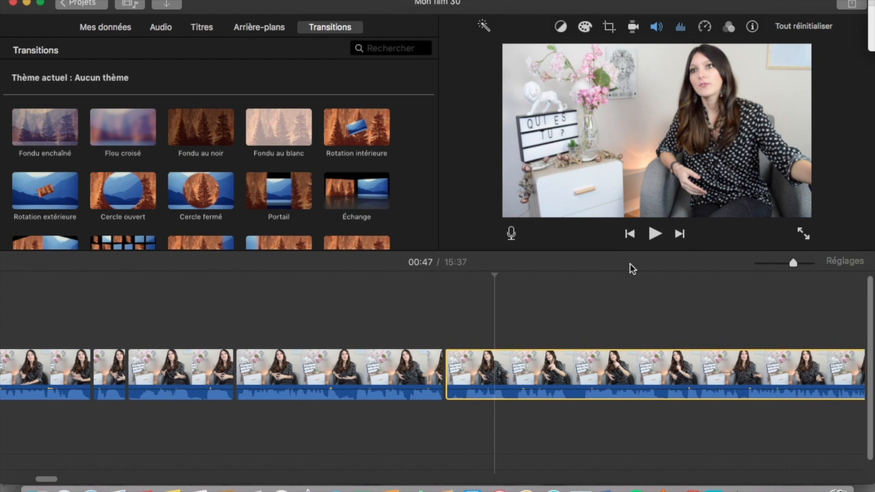